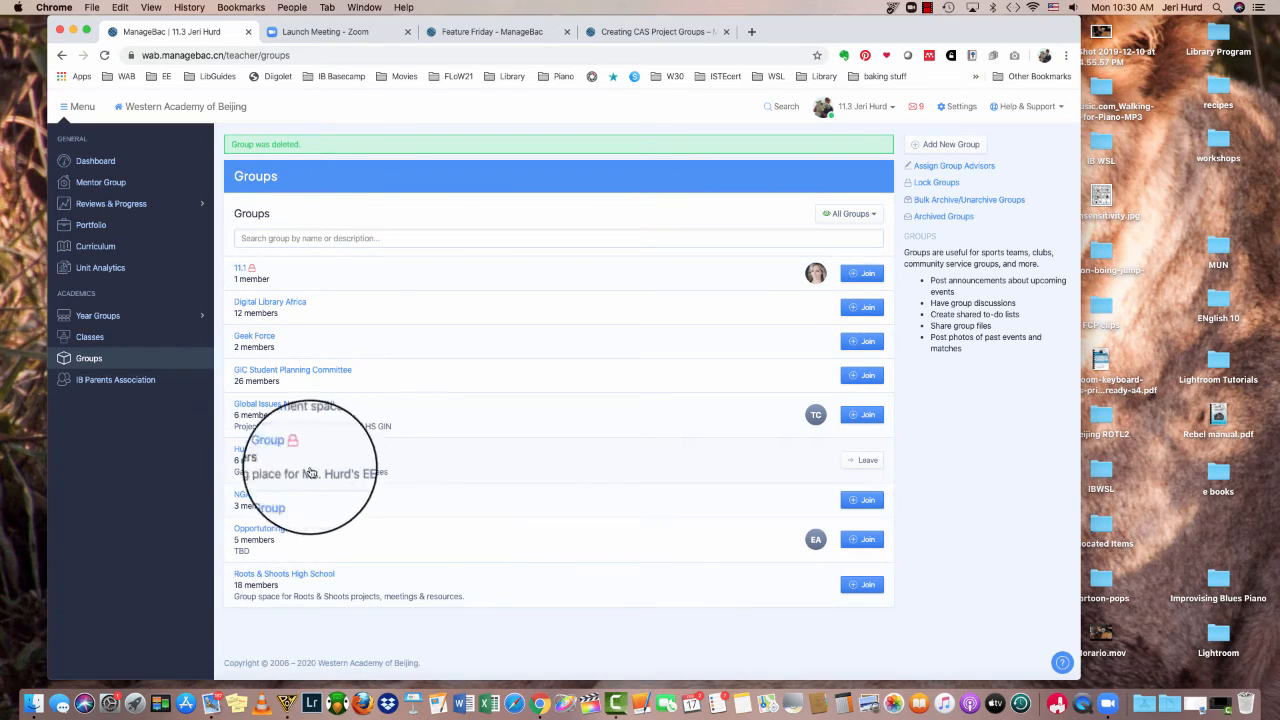
# Open the locked EE group and look through its Calendar, Photos and Messages pages
pyautogui.click(258, 457)
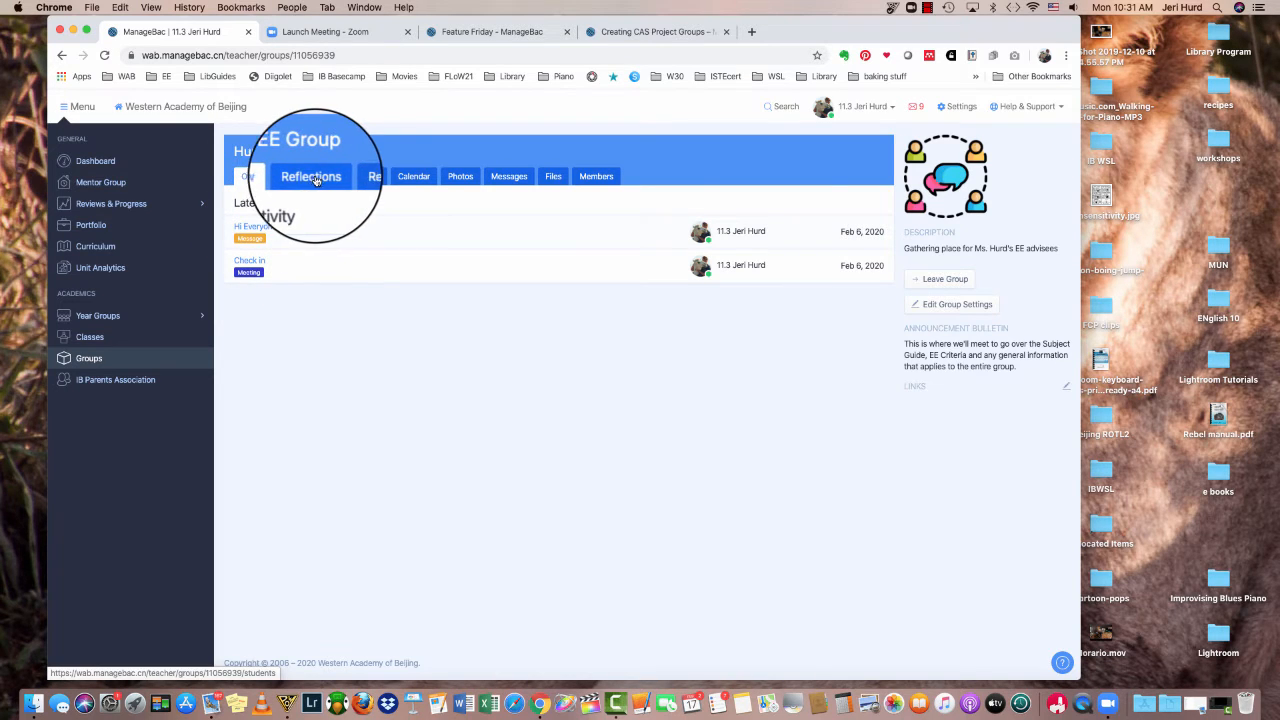
pyautogui.click(415, 178)
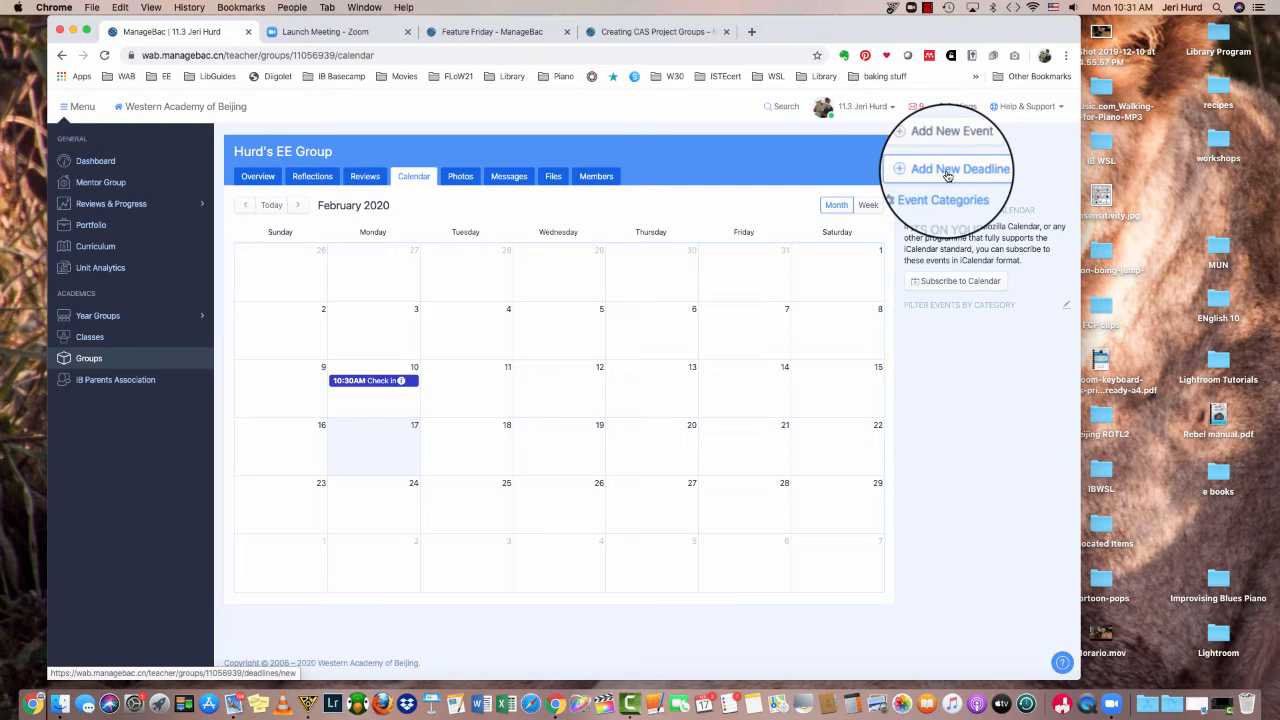
pyautogui.click(452, 180)
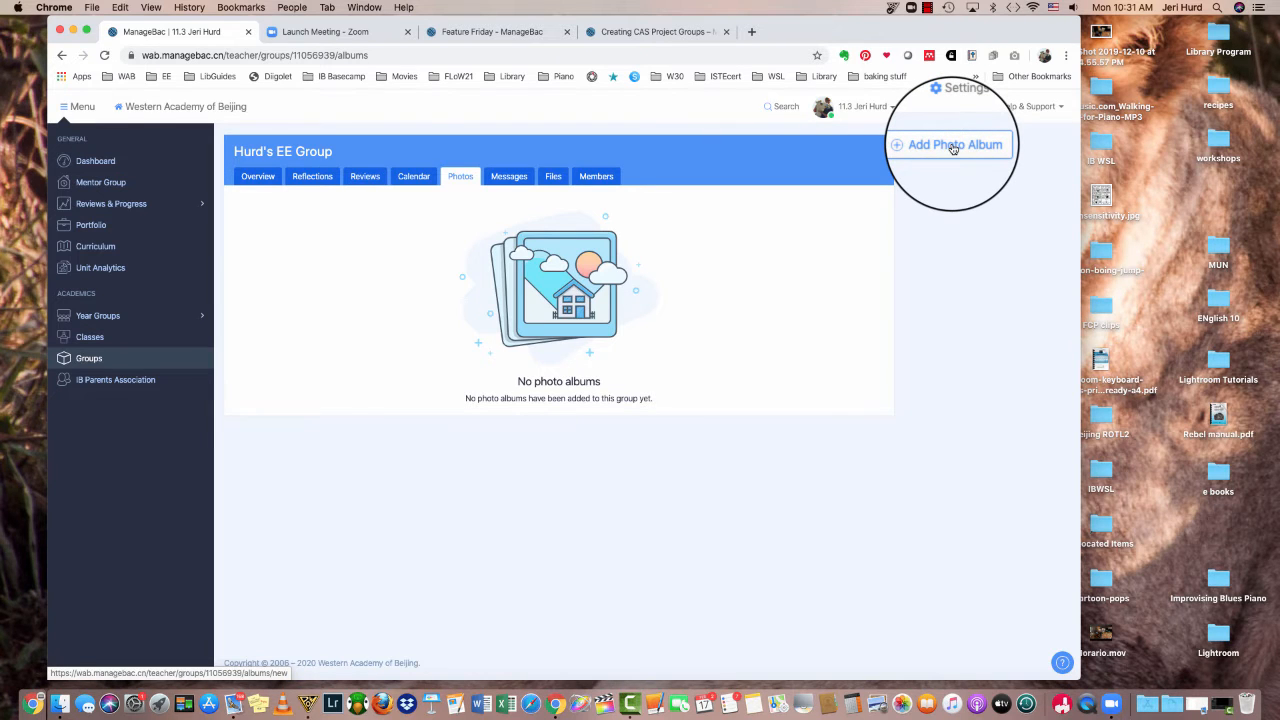
pyautogui.click(501, 180)
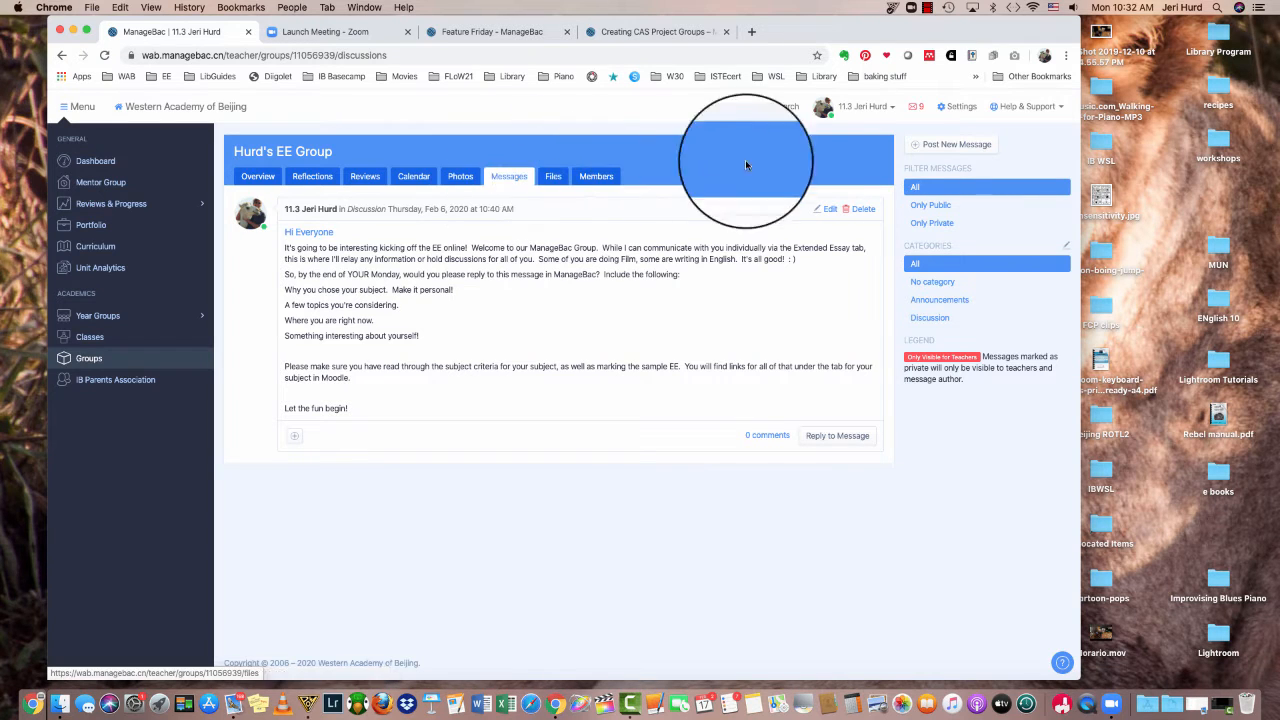
# Draft a new group message with topic LKJLIKJ and body LKJHLKJHLKJH, with e-mail notification of members enabled
pyautogui.click(934, 147)
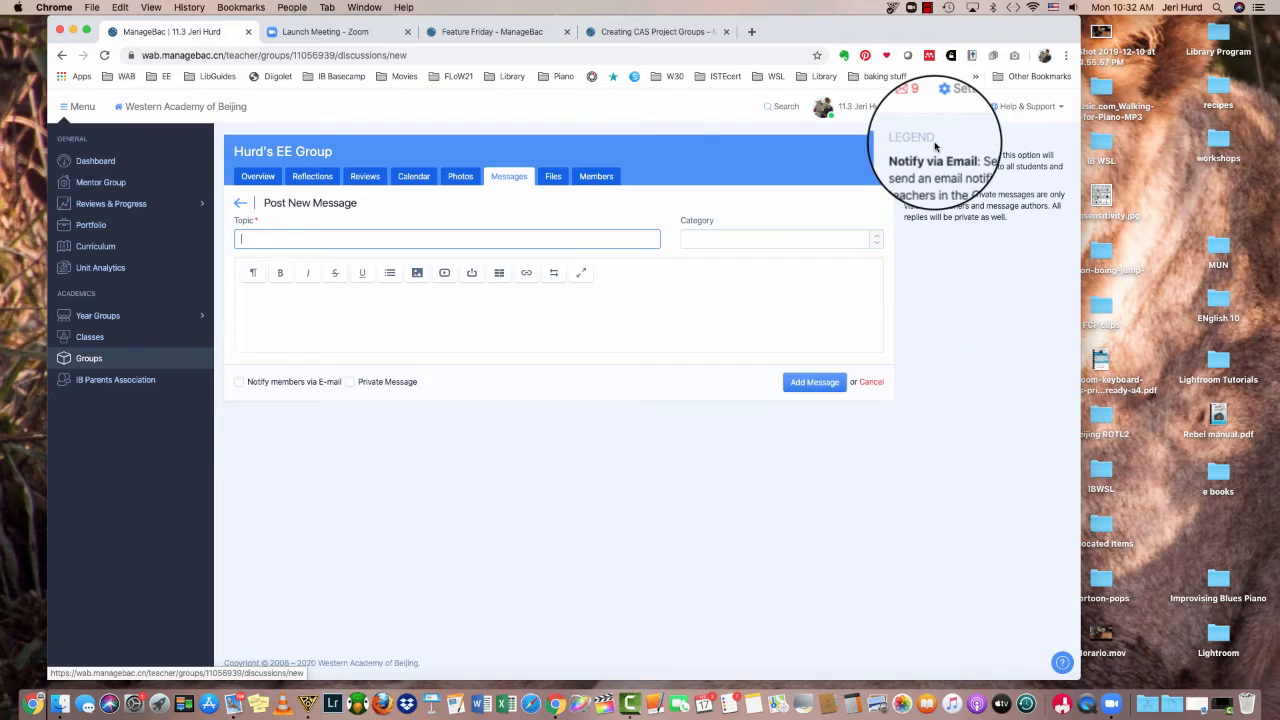
pyautogui.click(348, 235)
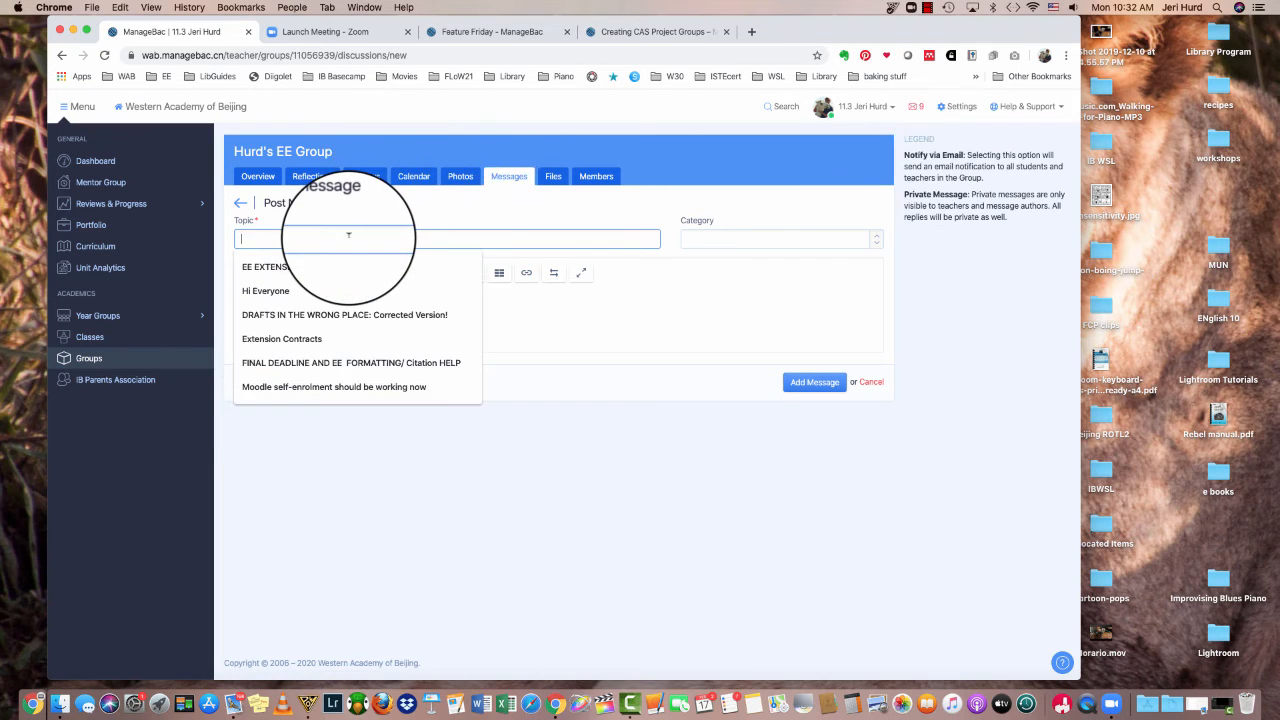
pyautogui.write('LKJLIKJ')
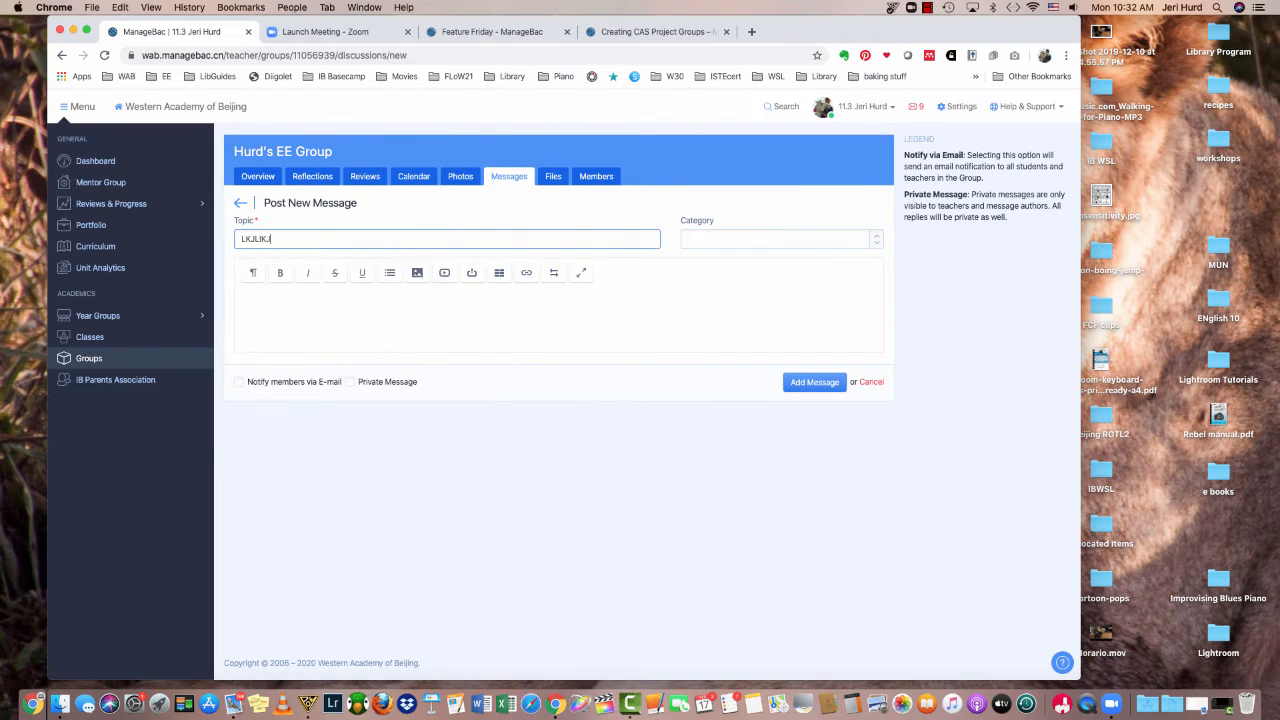
pyautogui.click(723, 237)
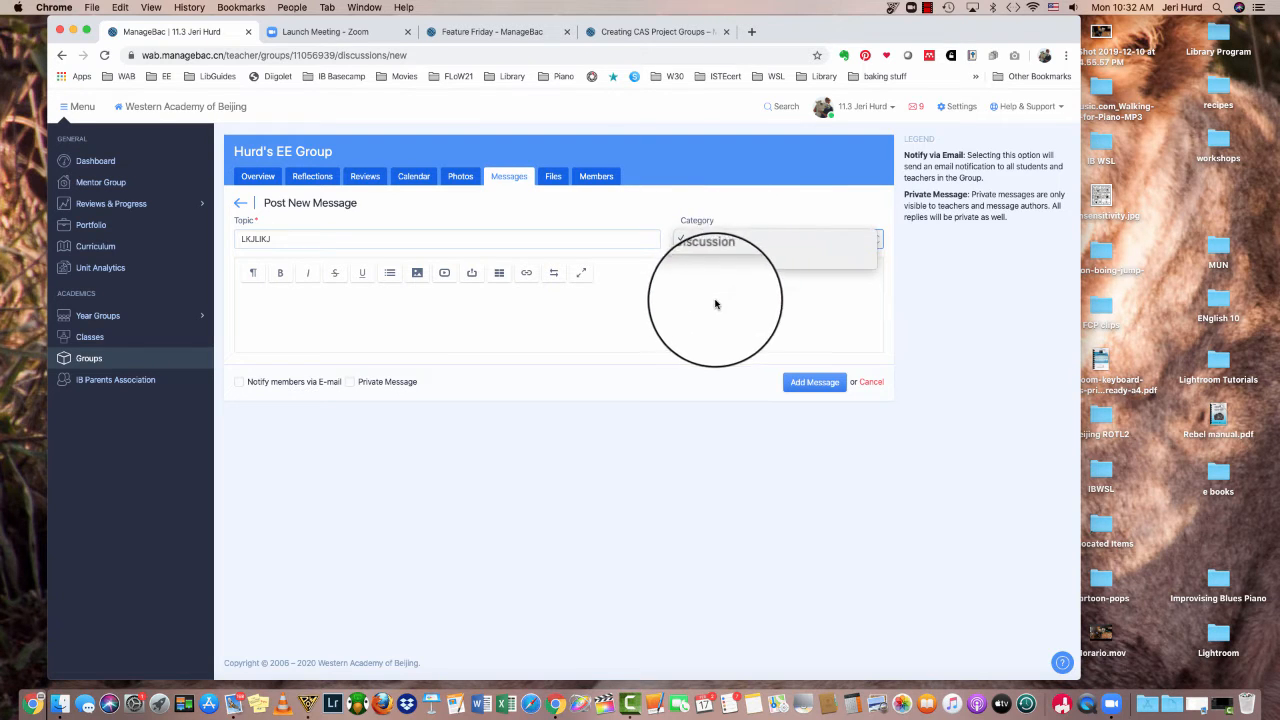
pyautogui.click(711, 311)
pyautogui.click(693, 311)
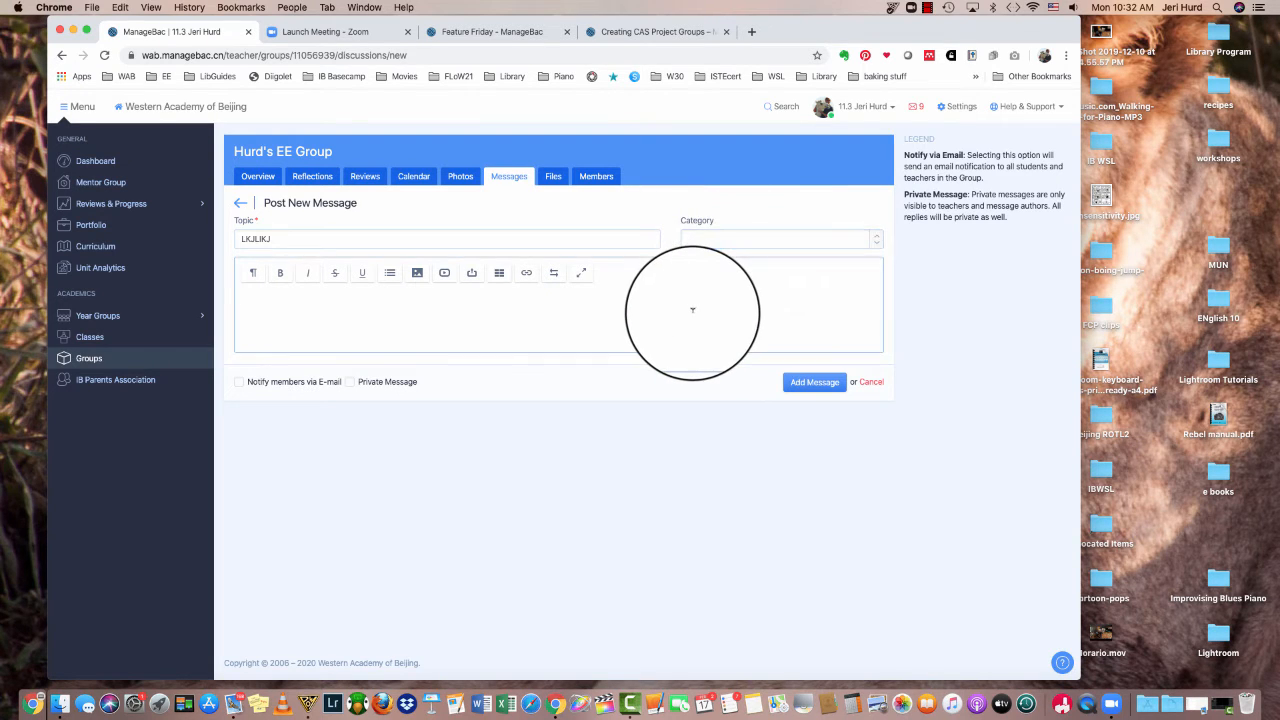
pyautogui.write('LKJHLKJHLKJH')
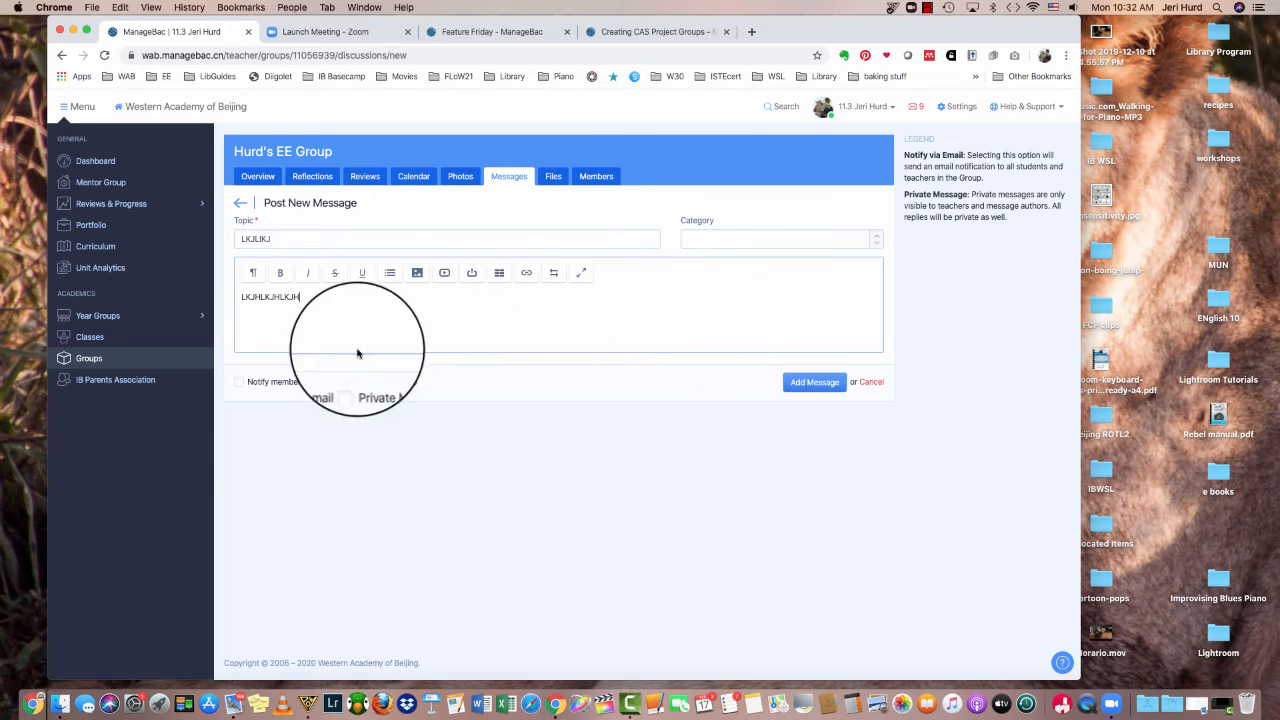
pyautogui.click(240, 383)
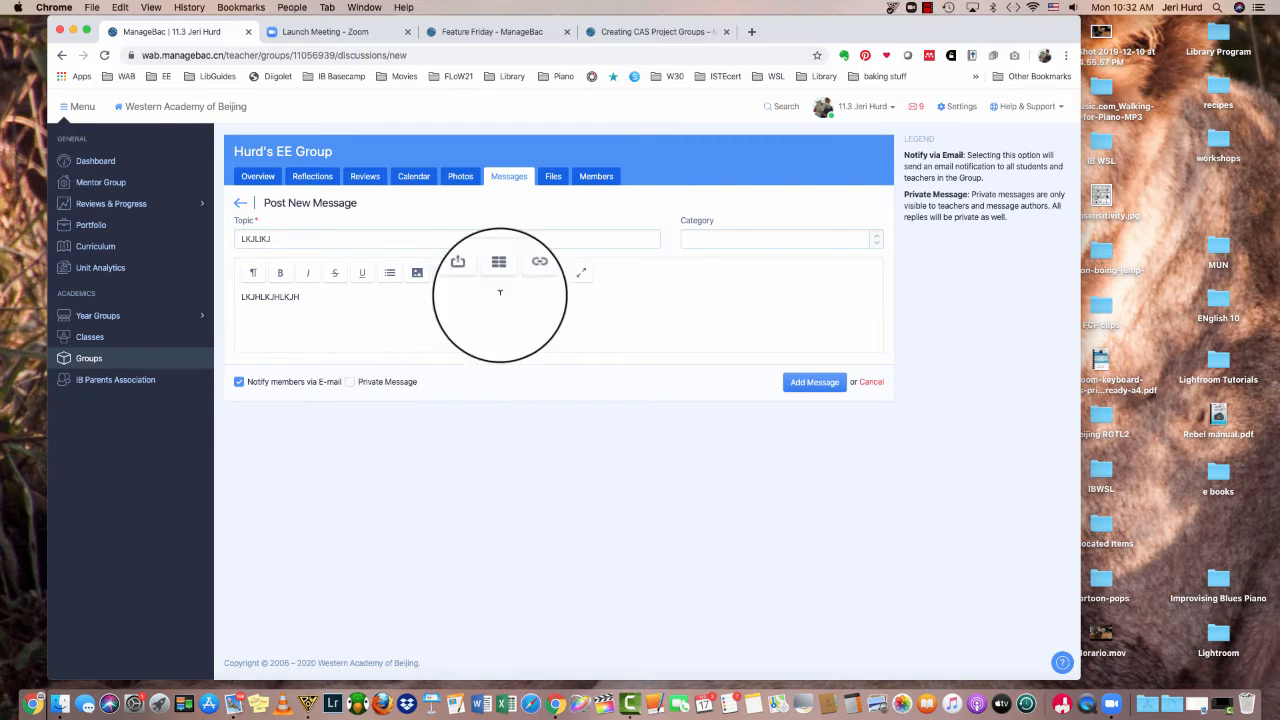
# View the group's Files and Members pages, and check the member list's Excel export without saving it
pyautogui.click(552, 175)
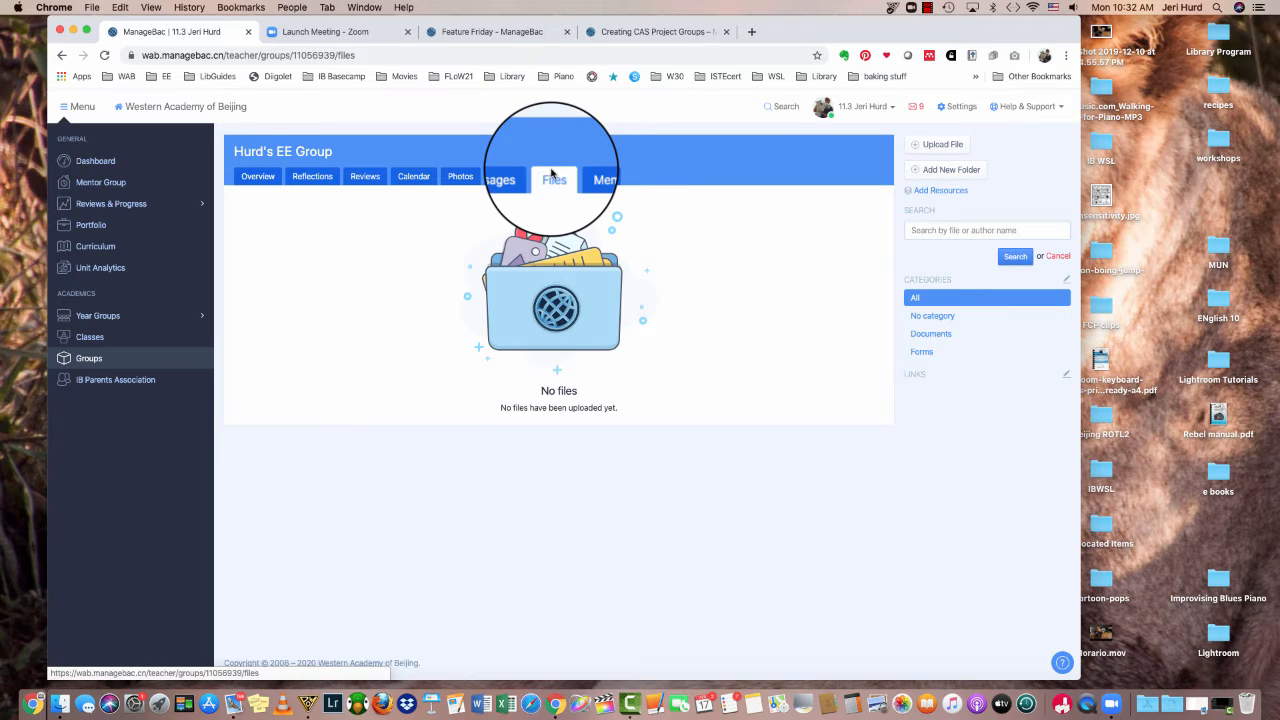
pyautogui.click(597, 177)
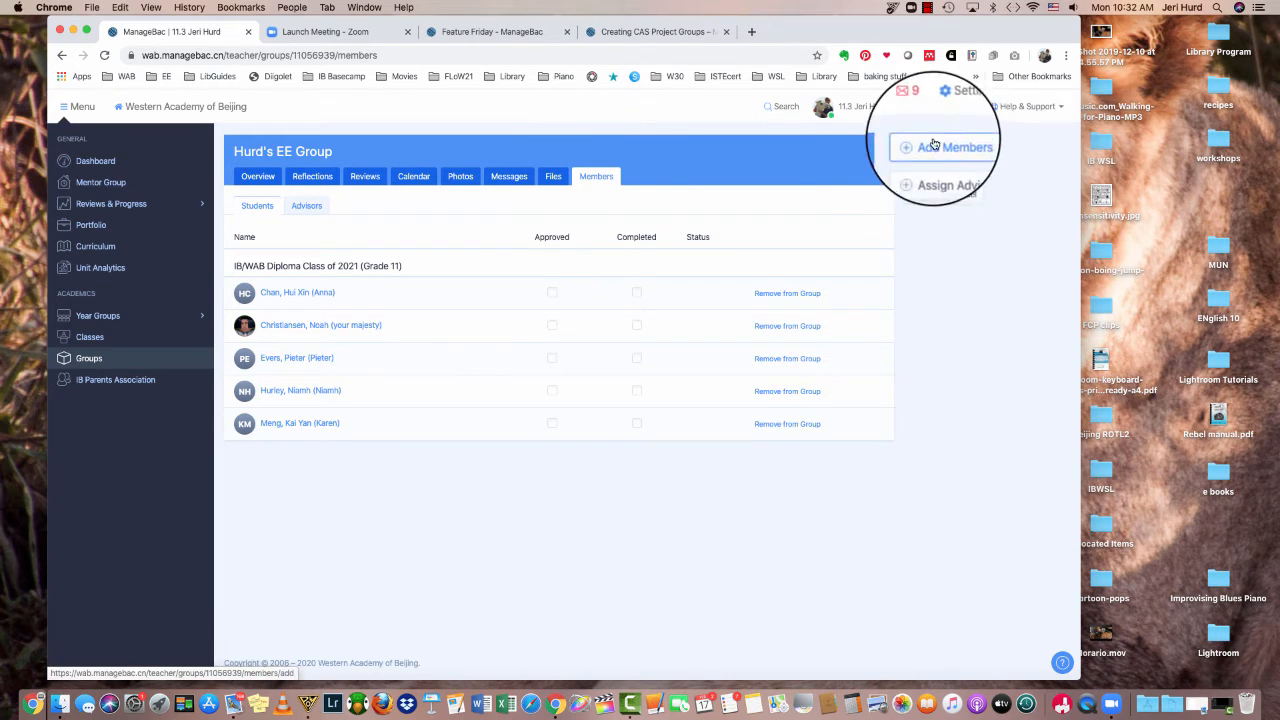
pyautogui.click(950, 196)
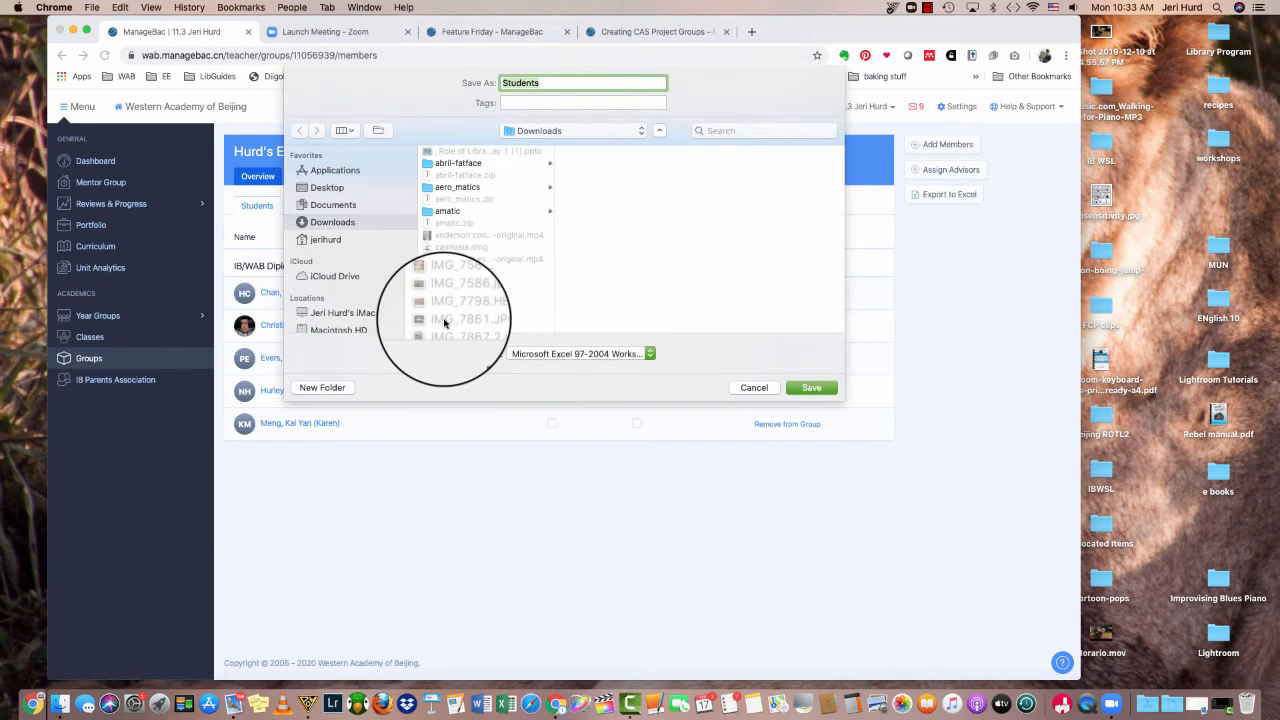
pyautogui.click(749, 389)
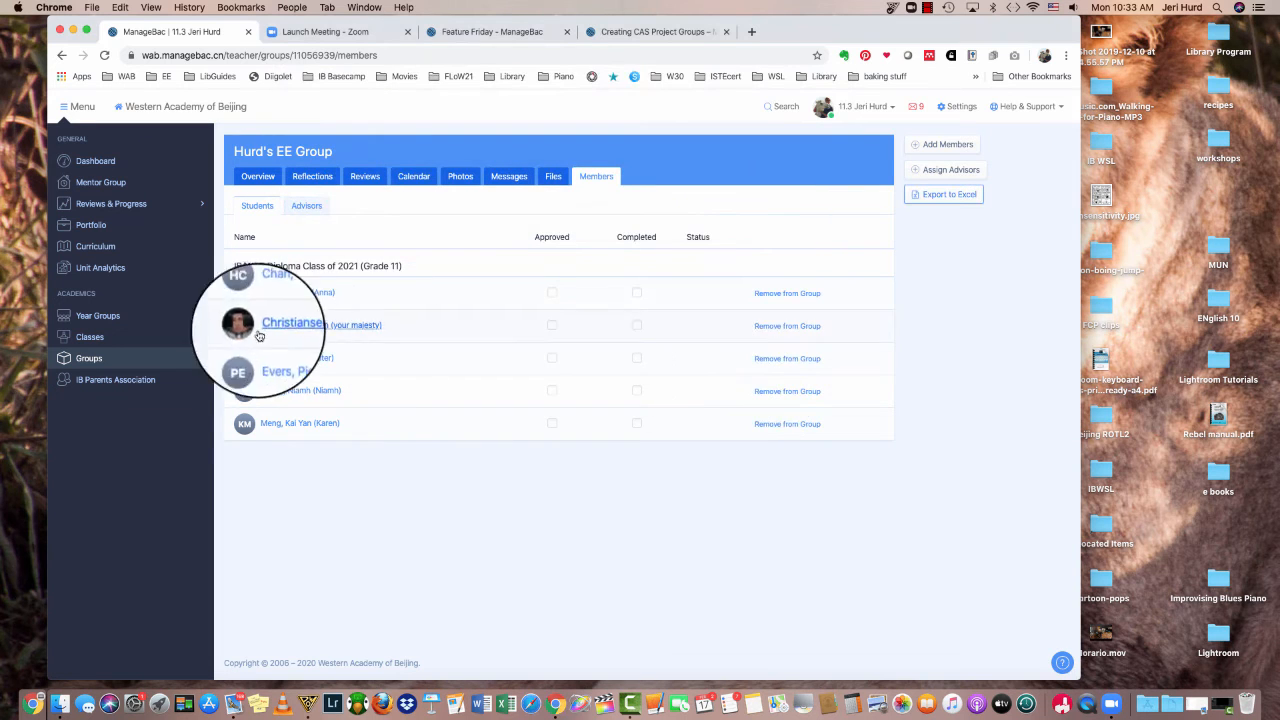
# Start a new group named TESTER with the description IGNORE THIS, leaving the announcement bulletin empty
pyautogui.click(82, 367)
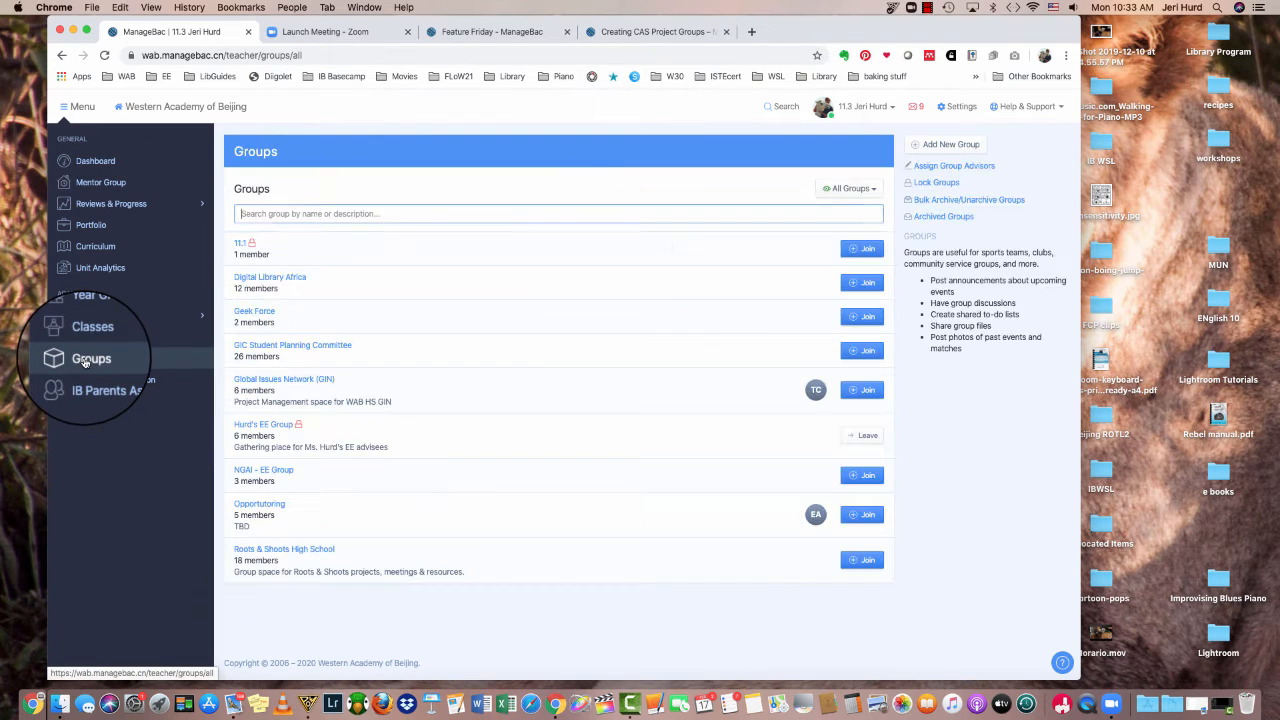
pyautogui.click(937, 149)
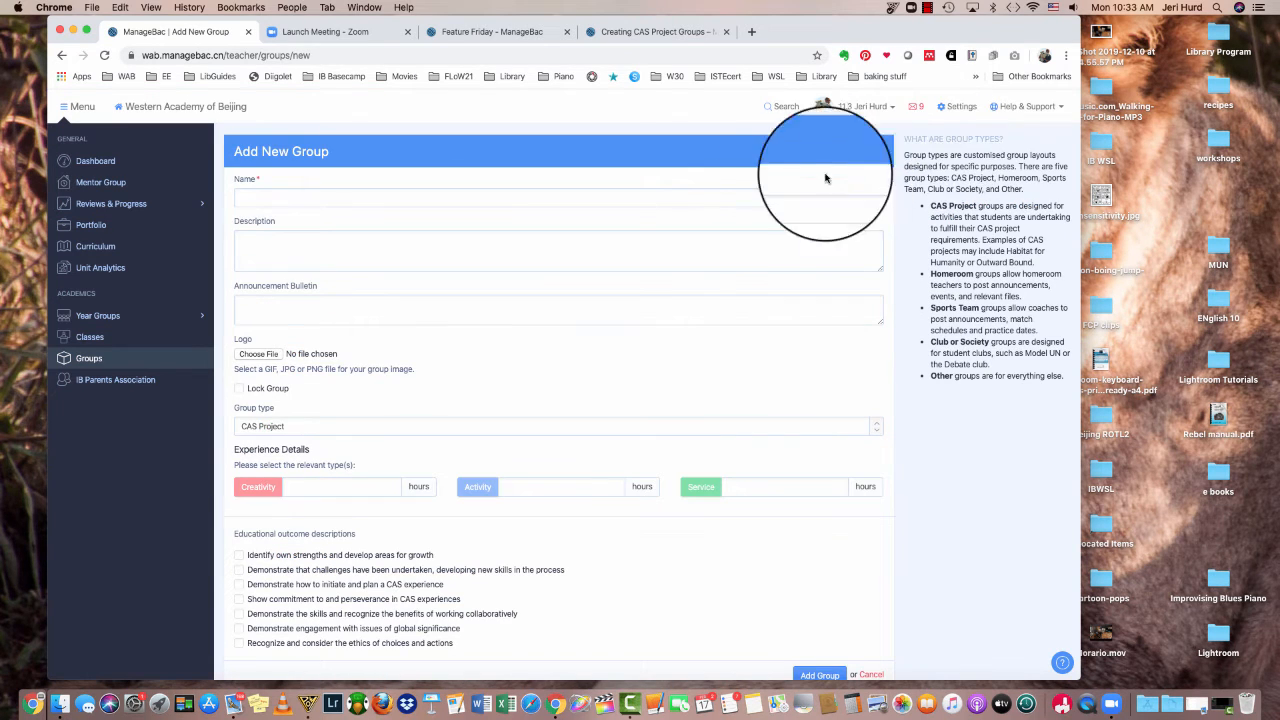
pyautogui.click(716, 196)
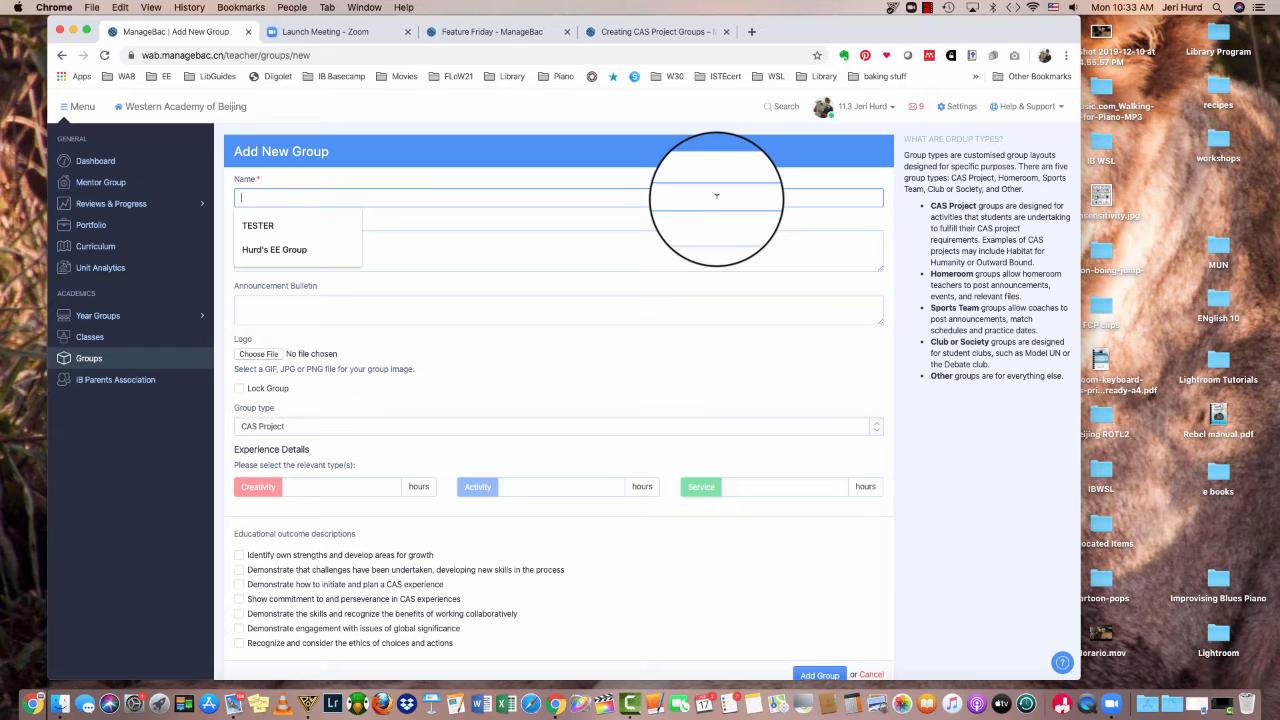
pyautogui.click(345, 224)
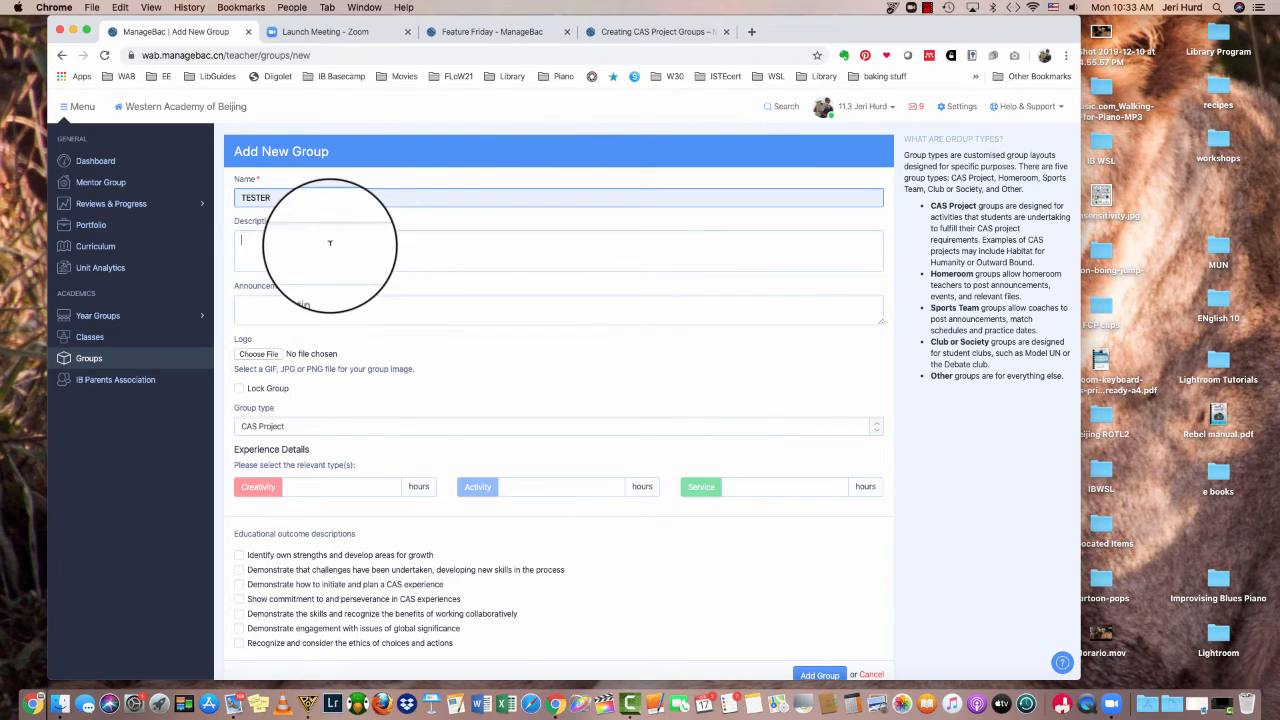
pyautogui.click(330, 243)
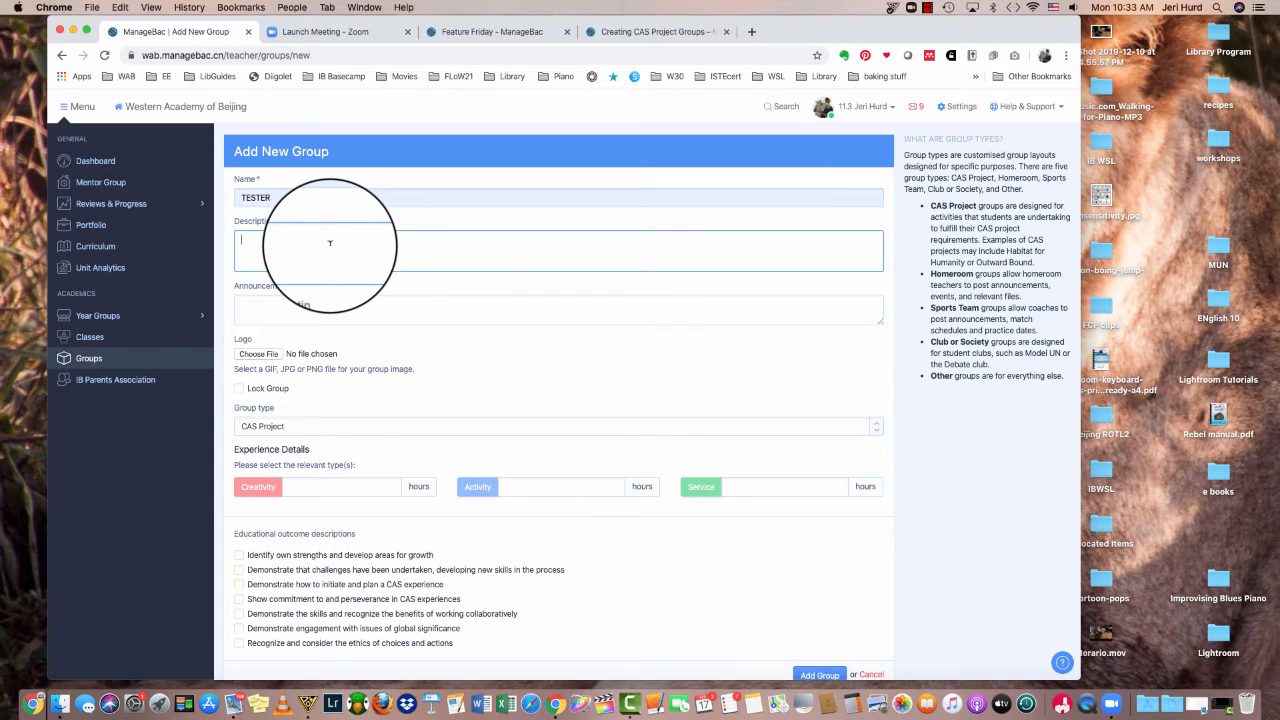
pyautogui.write('IGNORE THIS')
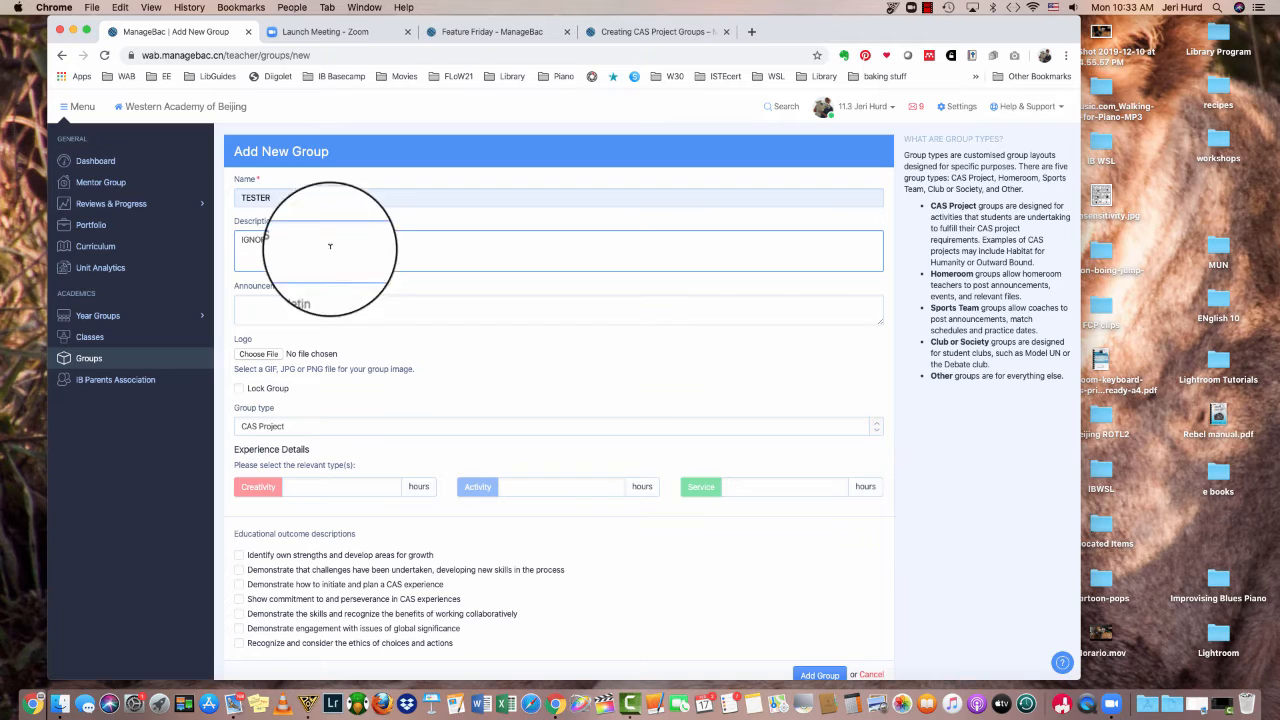
pyautogui.click(324, 310)
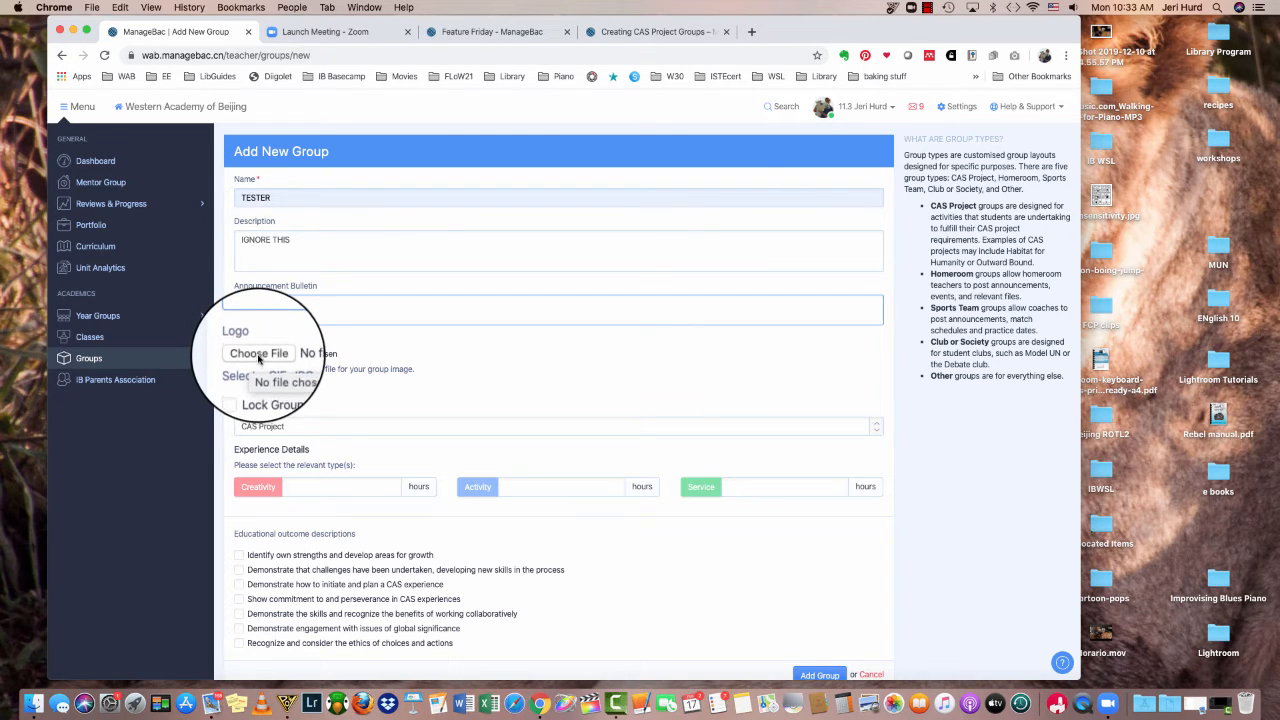
pyautogui.click(258, 355)
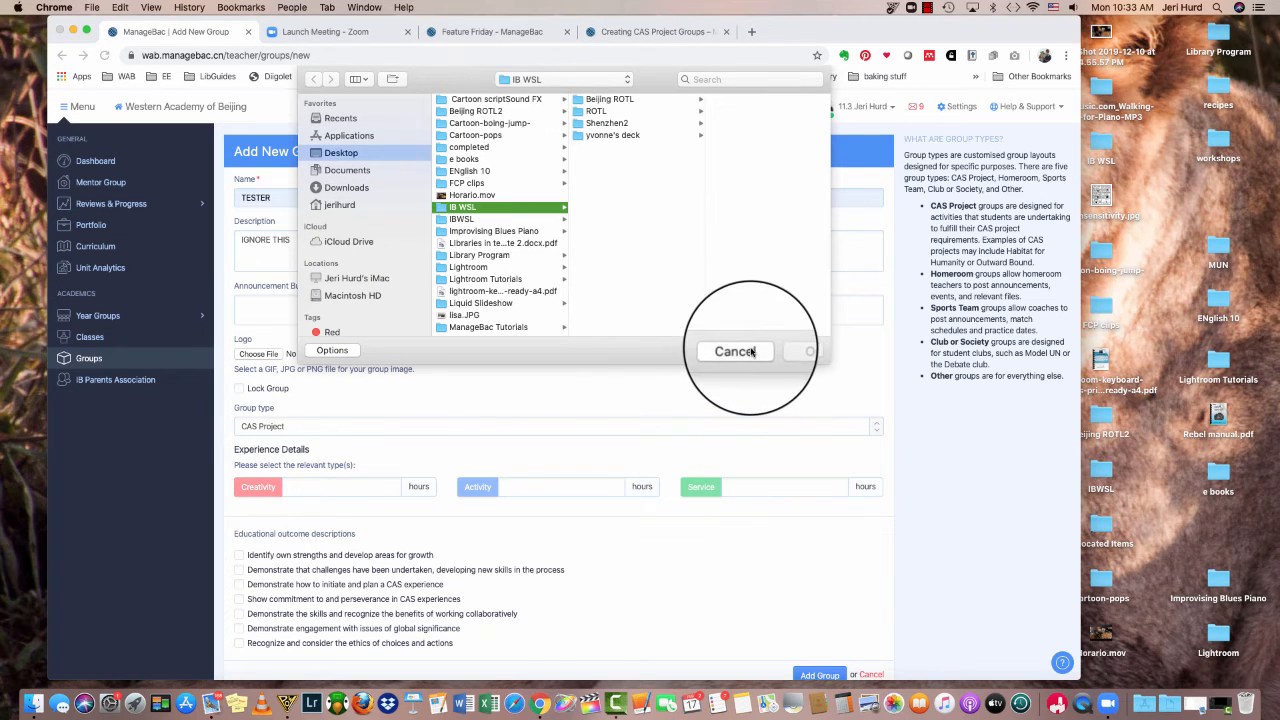
pyautogui.scroll(-5, 367, 320)
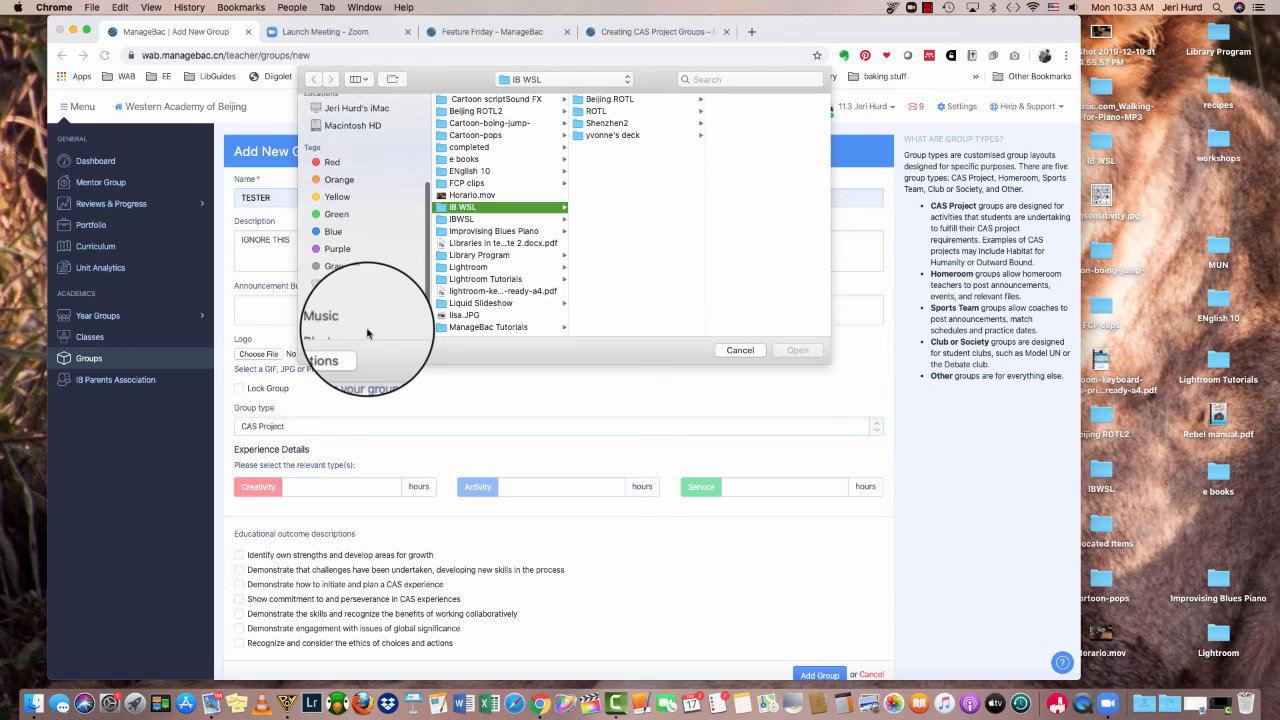
pyautogui.scroll(5, 367, 333)
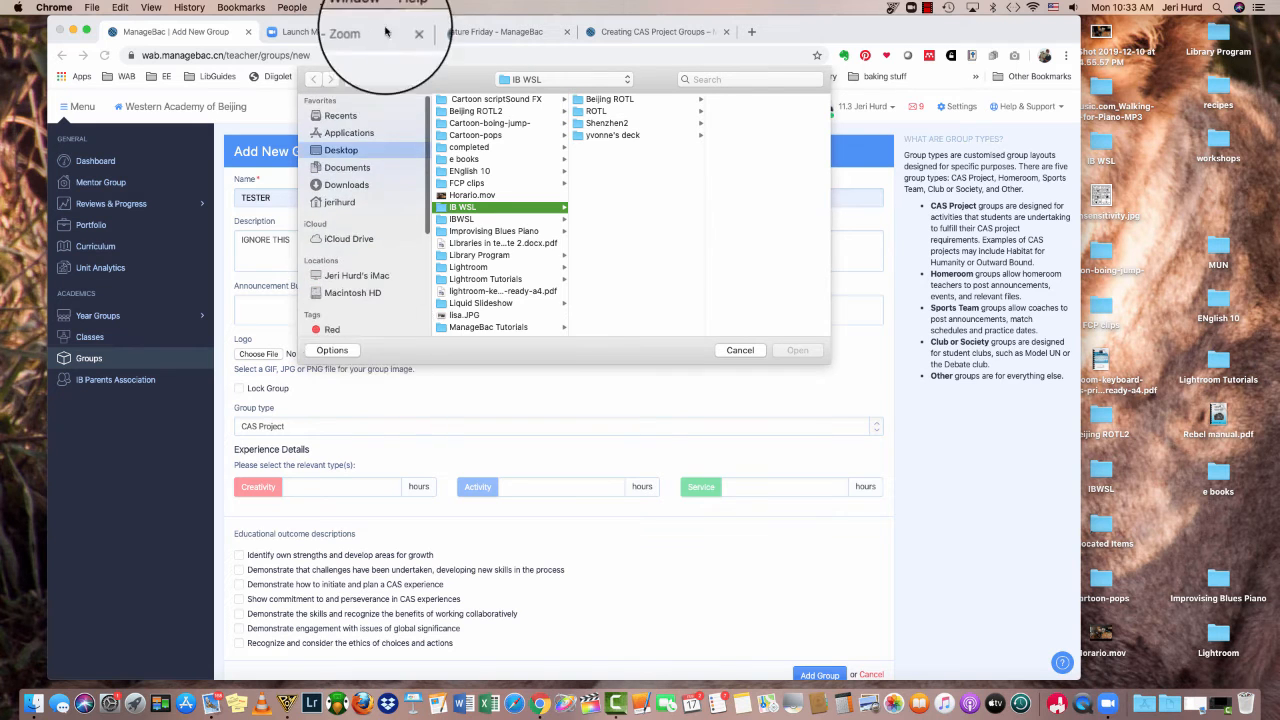
pyautogui.scroll(1, 387, 158)
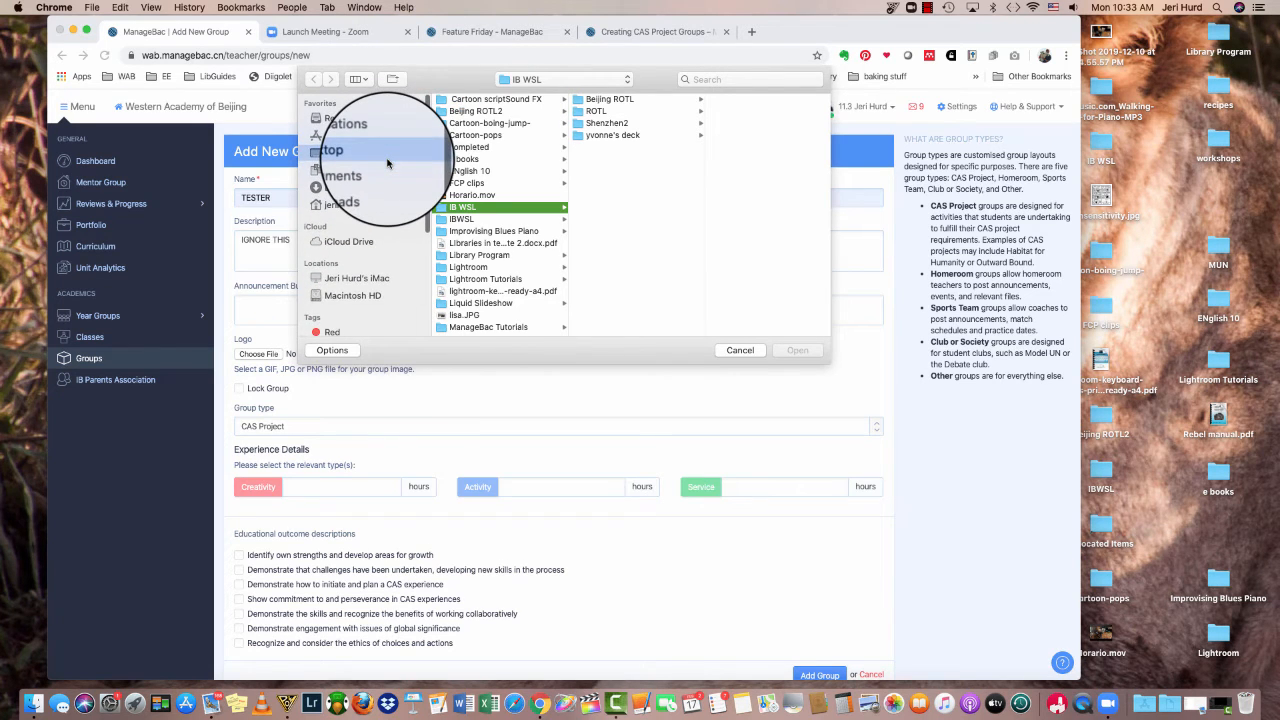
pyautogui.click(721, 352)
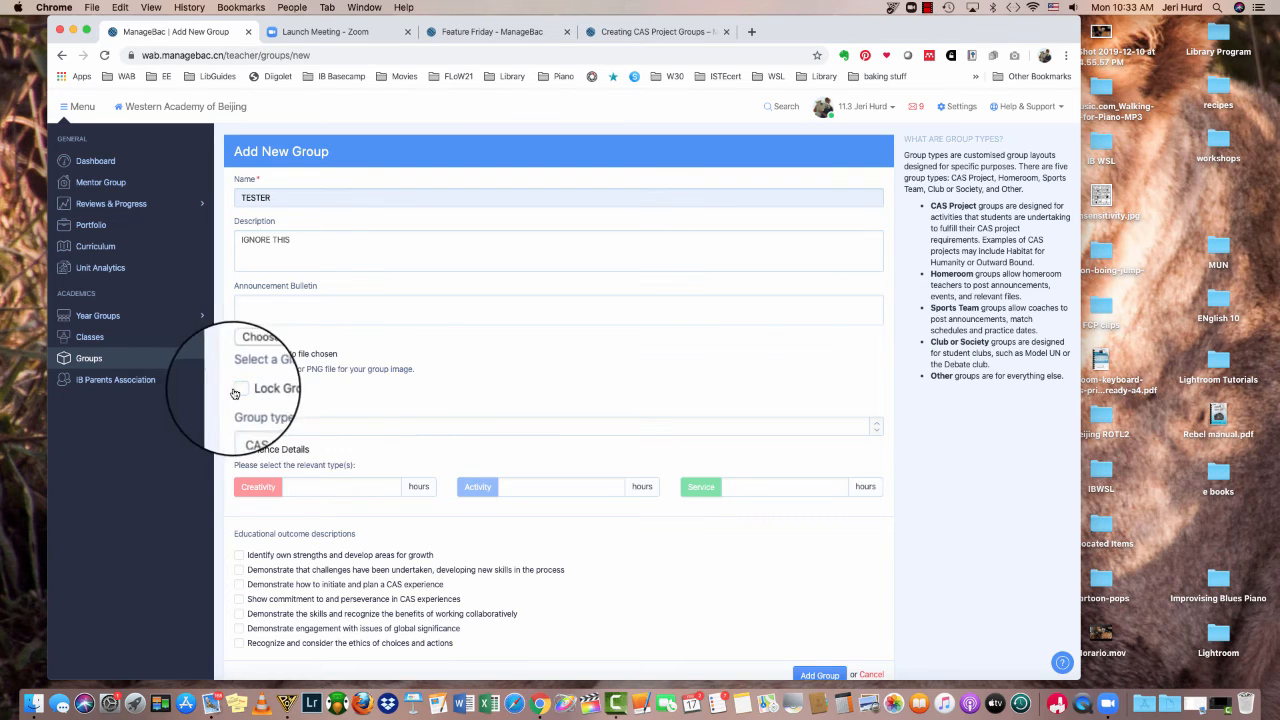
# Set the group type to Other and create the group
pyautogui.click(349, 427)
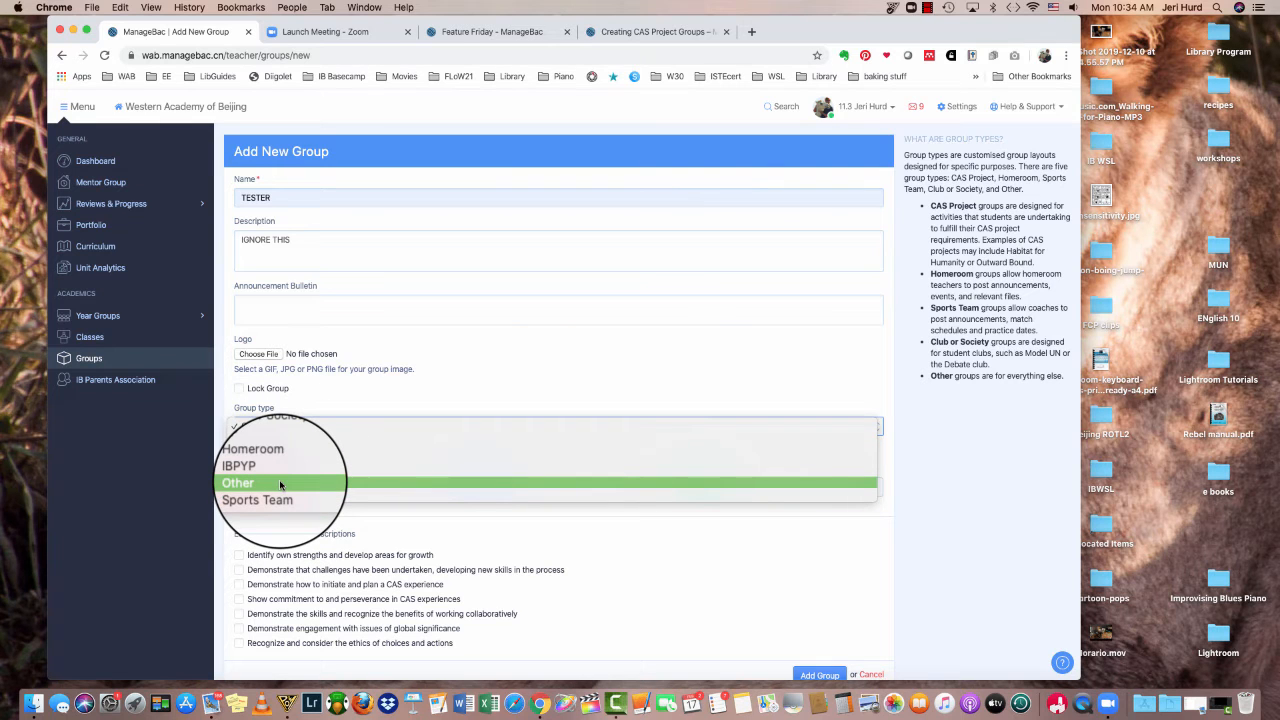
pyautogui.click(280, 485)
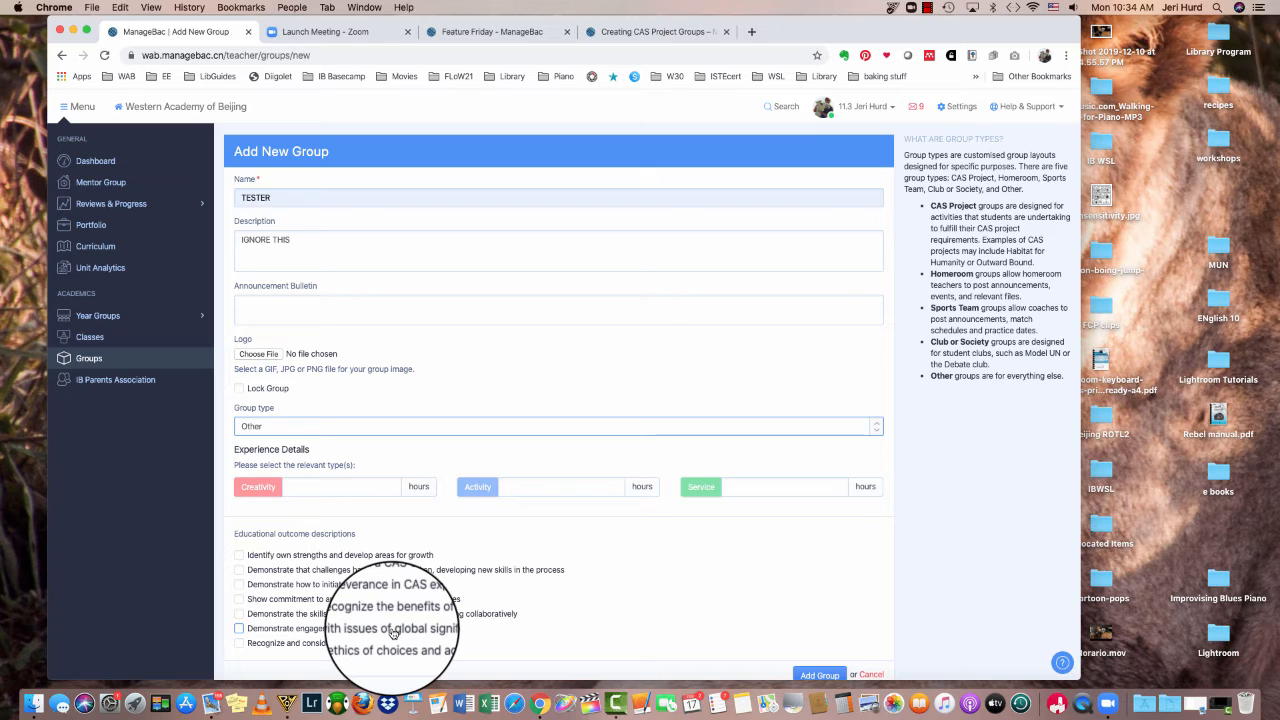
pyautogui.scroll(-1, 614, 614)
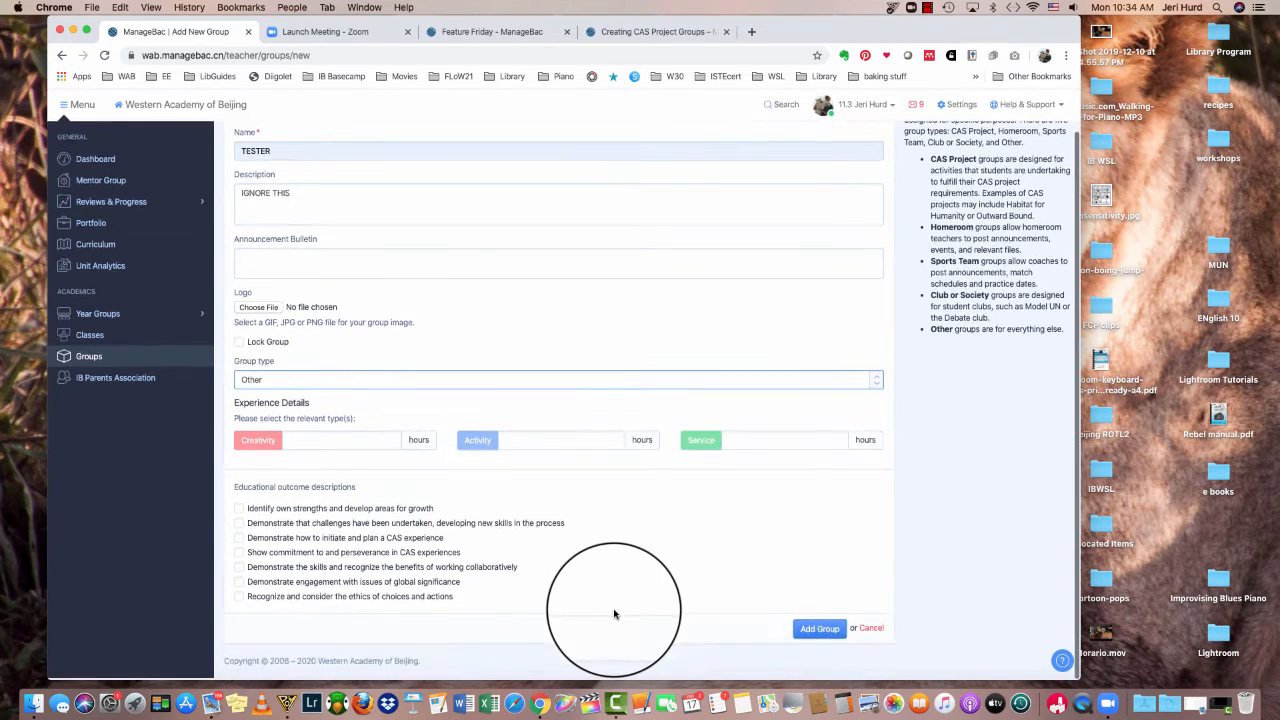
pyautogui.click(836, 632)
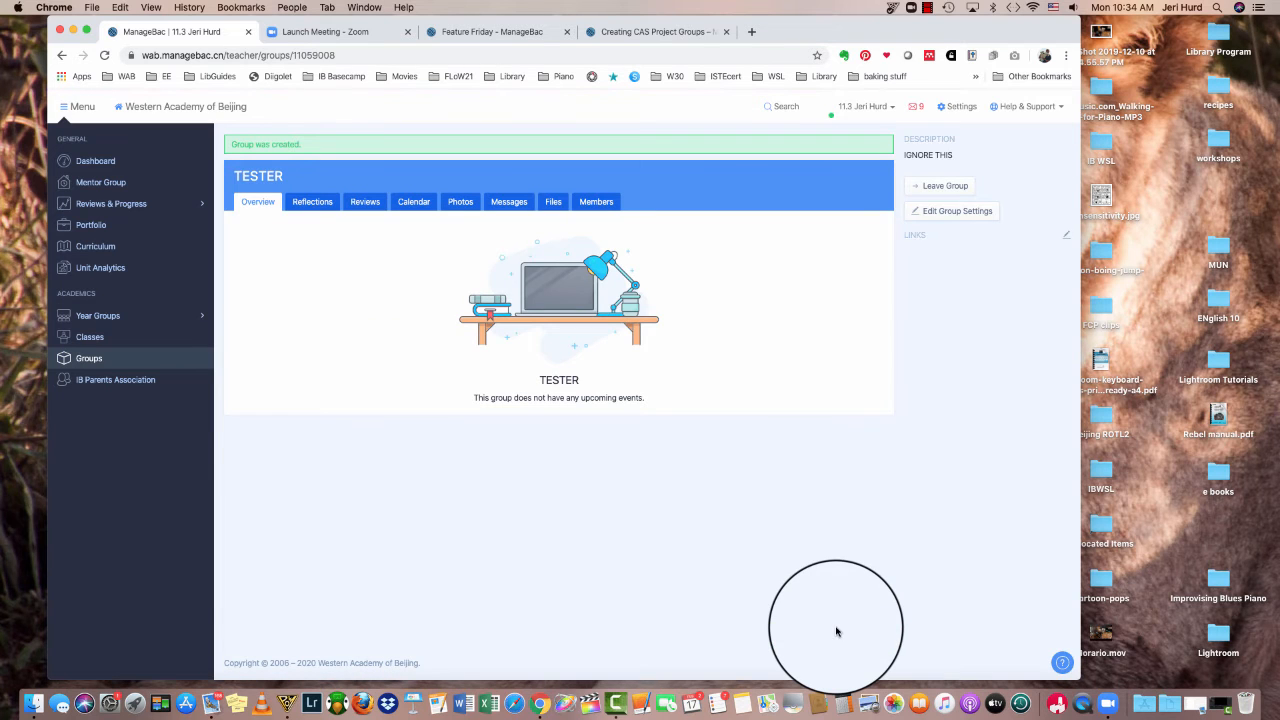
# Start adding student members to the TESTER group and list the IB Diploma Grade 11 students
pyautogui.click(598, 202)
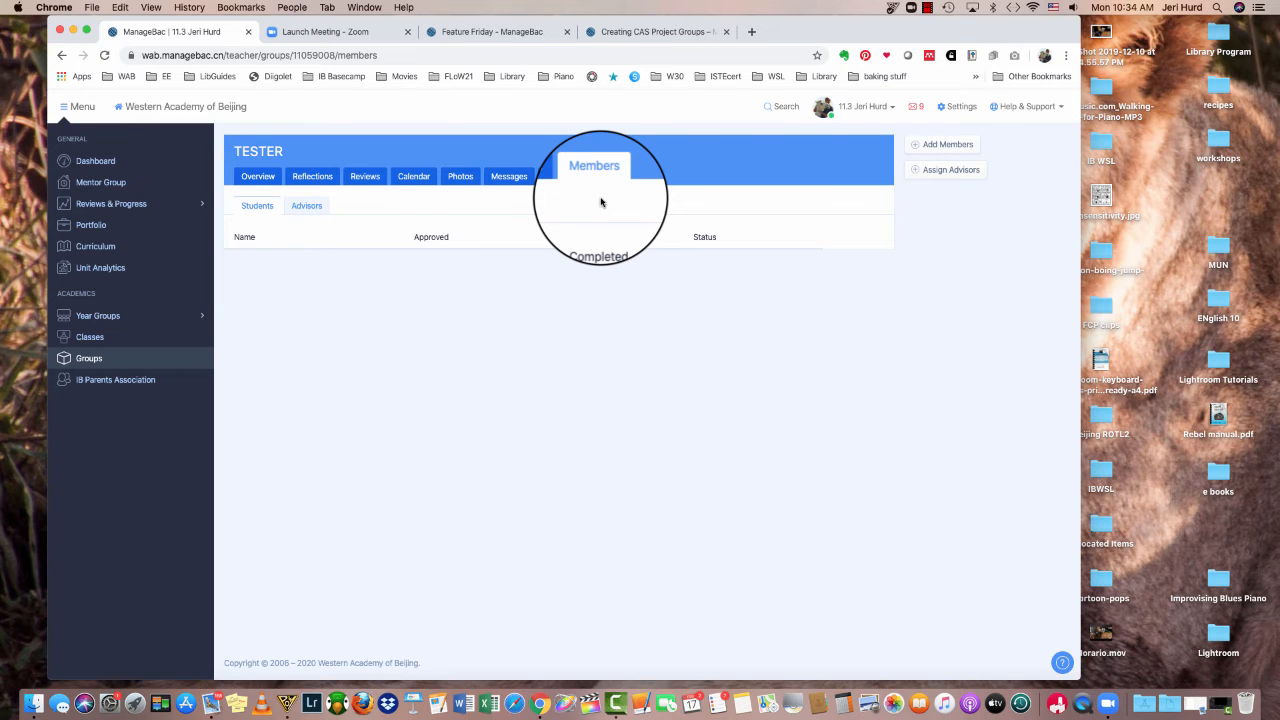
pyautogui.click(943, 147)
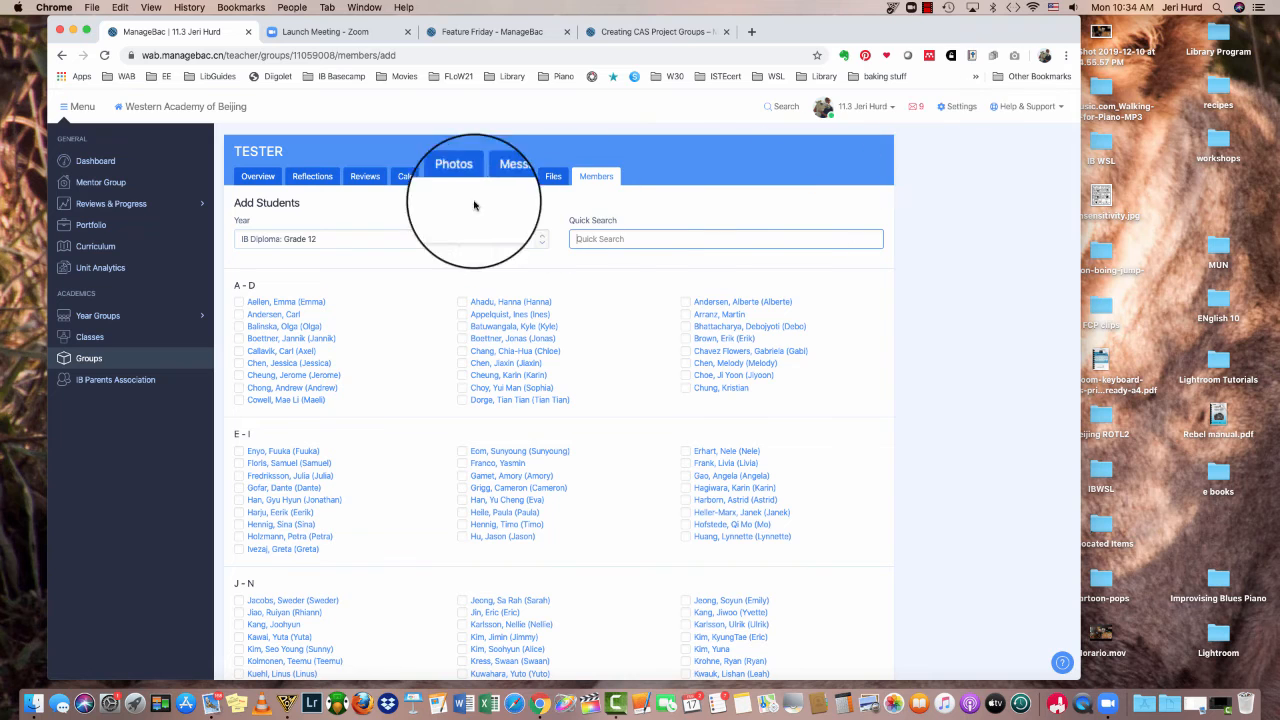
pyautogui.click(413, 237)
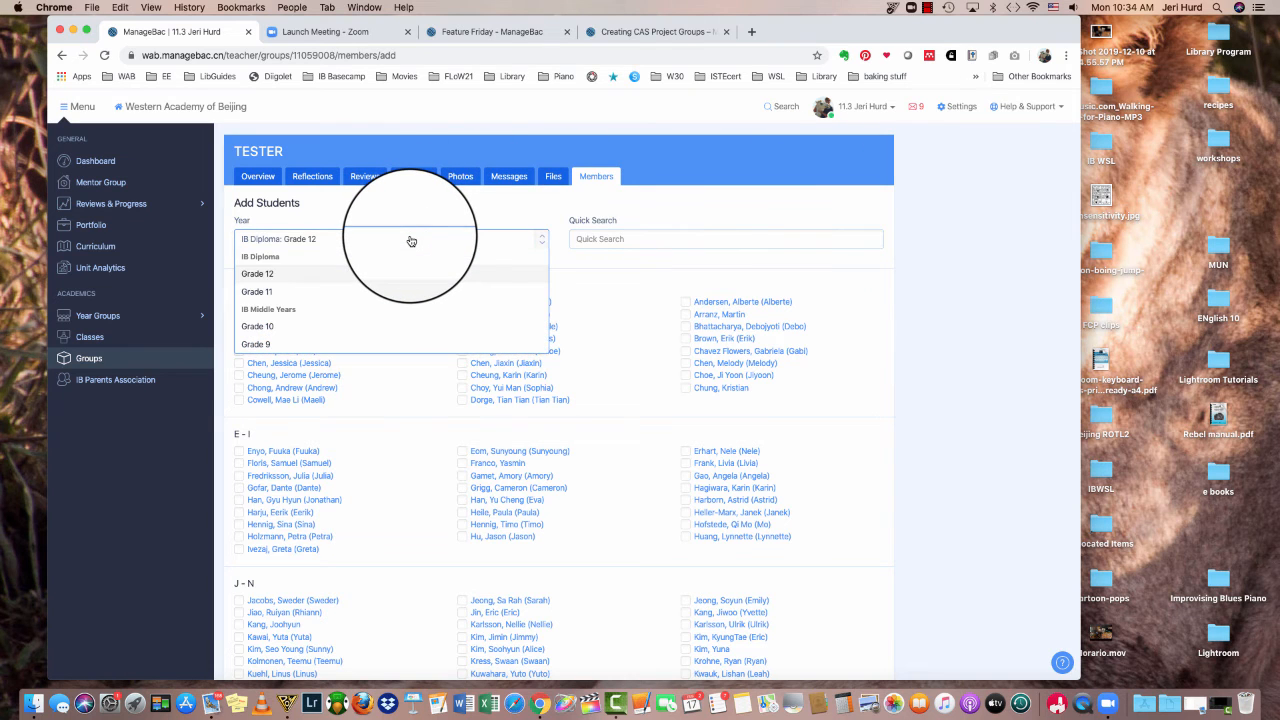
pyautogui.click(394, 292)
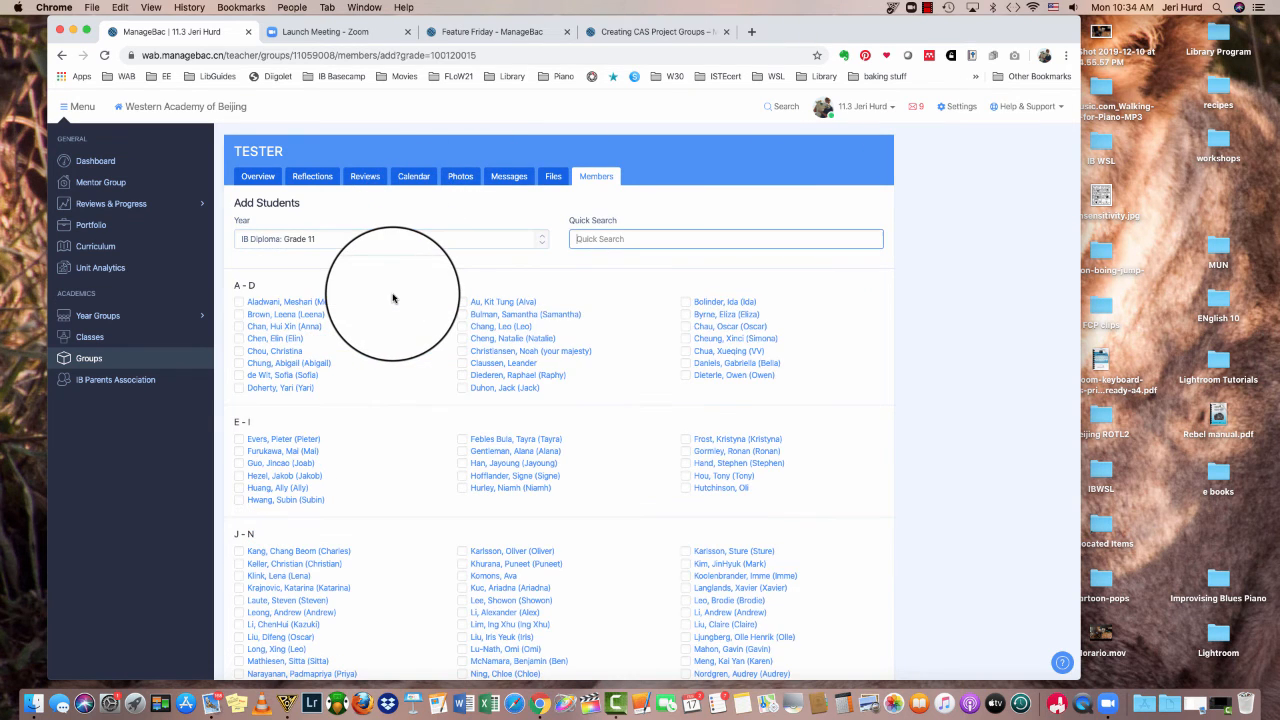
# Filter the Grade 11 students by GAB, select the matching student under A - D, and clear the filter
pyautogui.click(620, 238)
pyautogui.write('GAB')
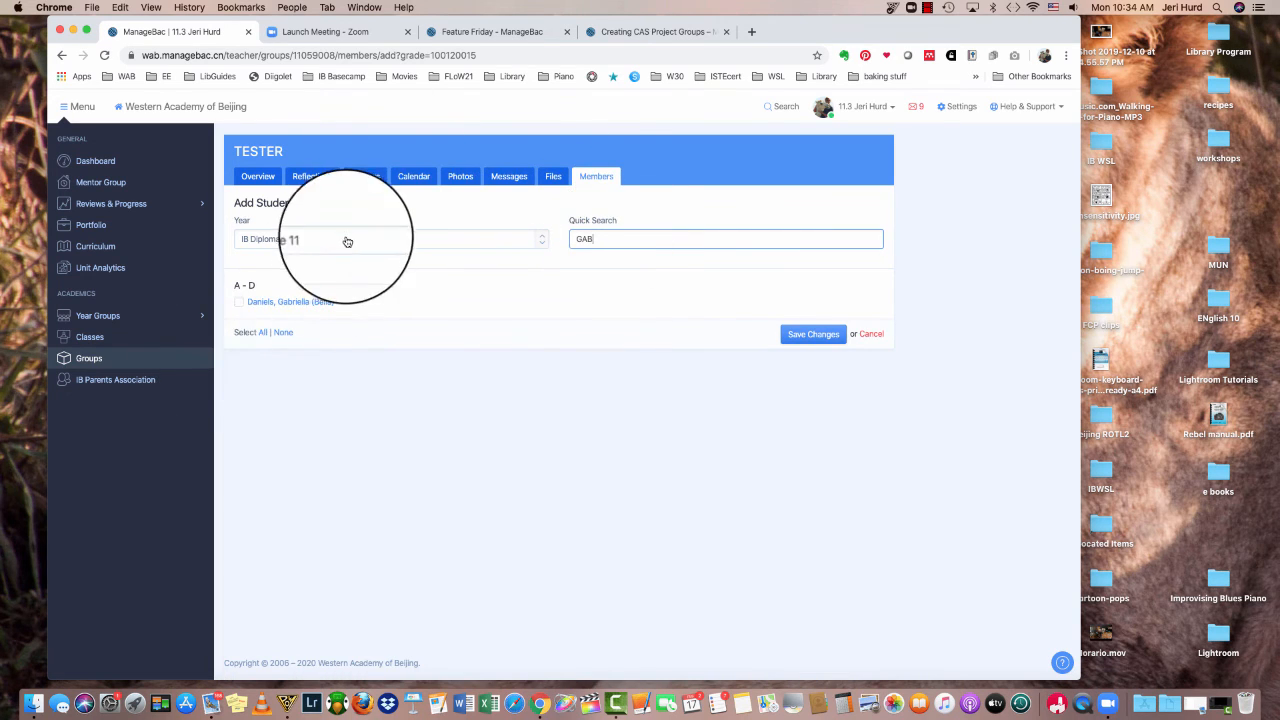
pyautogui.click(240, 302)
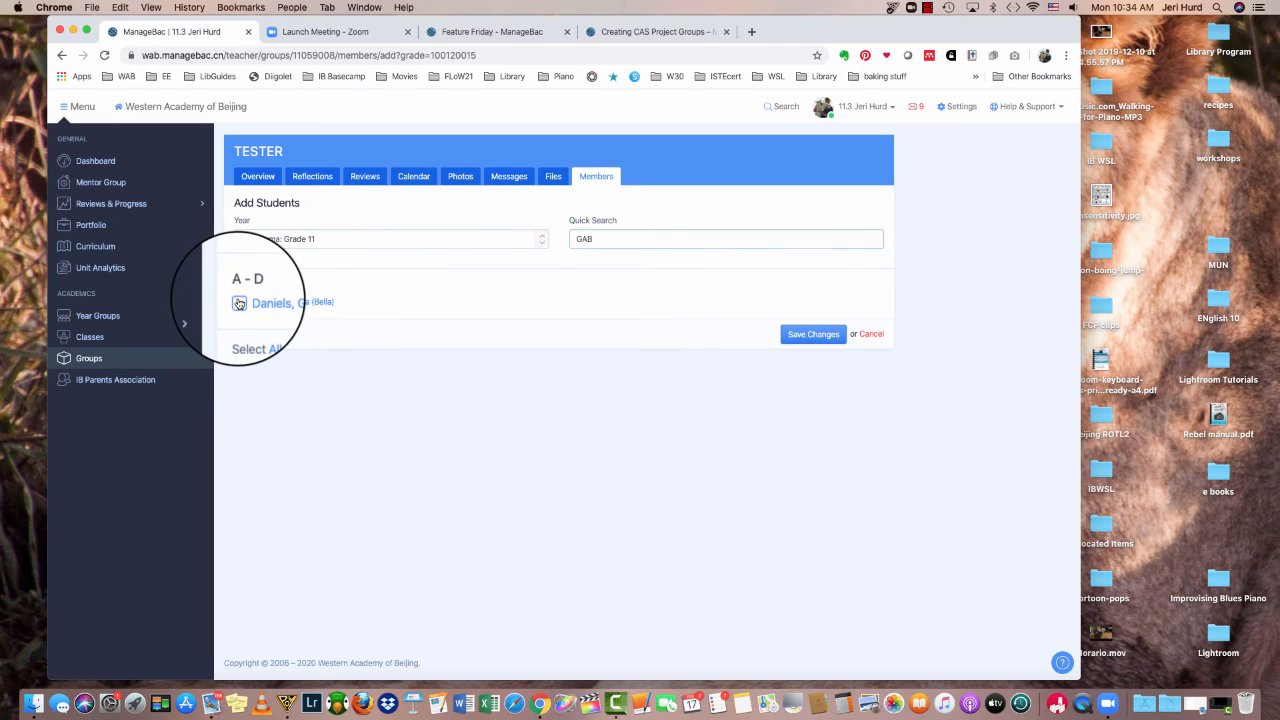
pyautogui.moveTo(625, 238); pyautogui.dragTo(563, 240)
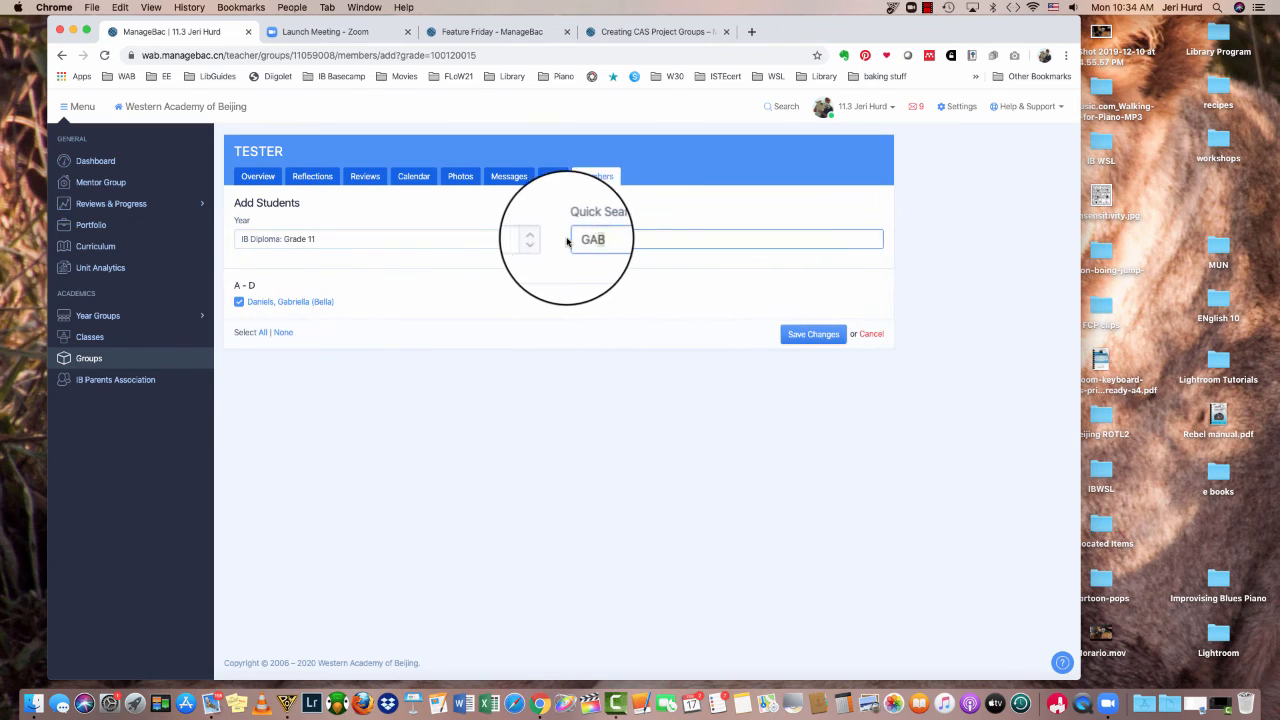
pyautogui.press('BackSpace')
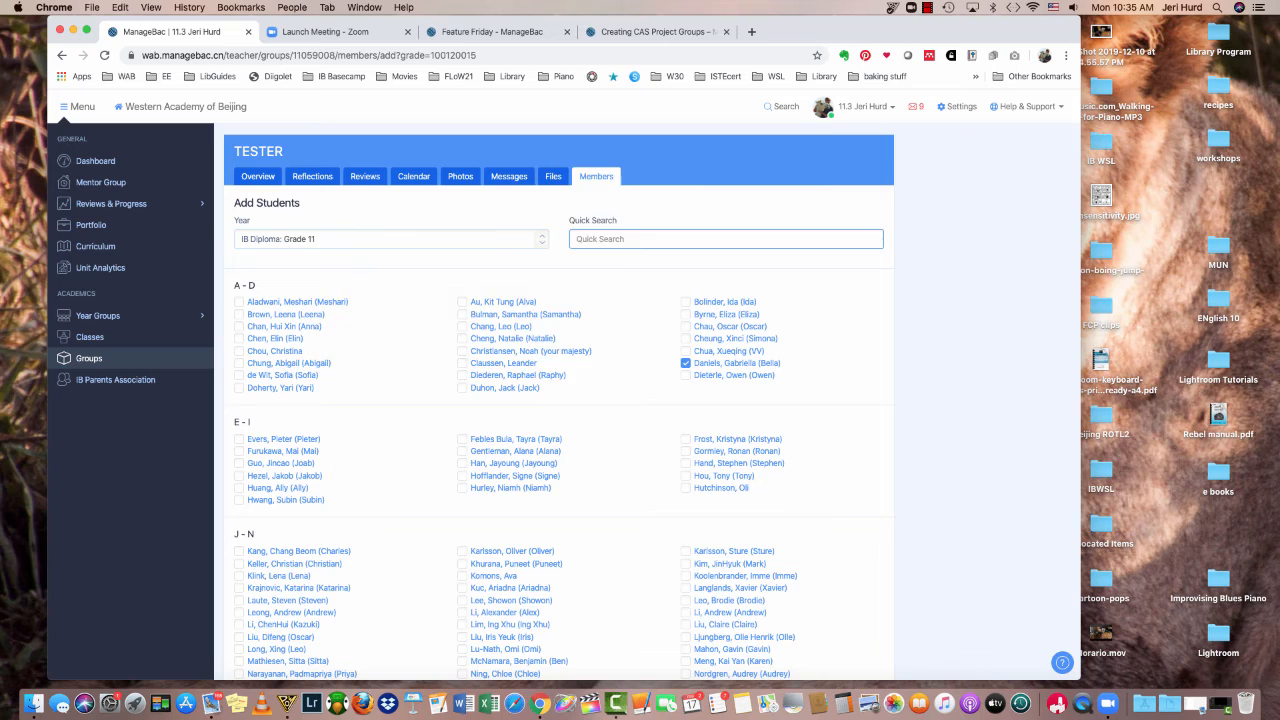
# Select further Grade 11 students for the group, including one under W - Z, and cancel adding the members
pyautogui.click(239, 314)
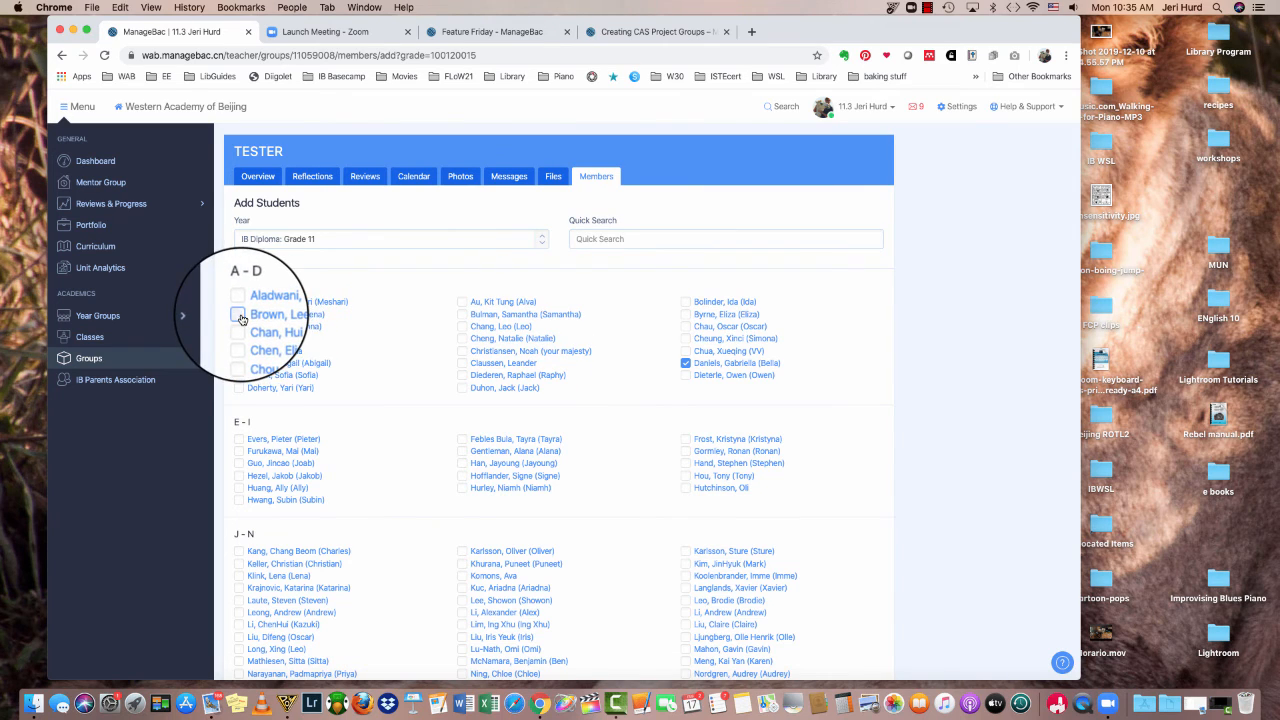
pyautogui.click(462, 464)
pyautogui.scroll(-8, 465, 466)
pyautogui.scroll(1, 465, 466)
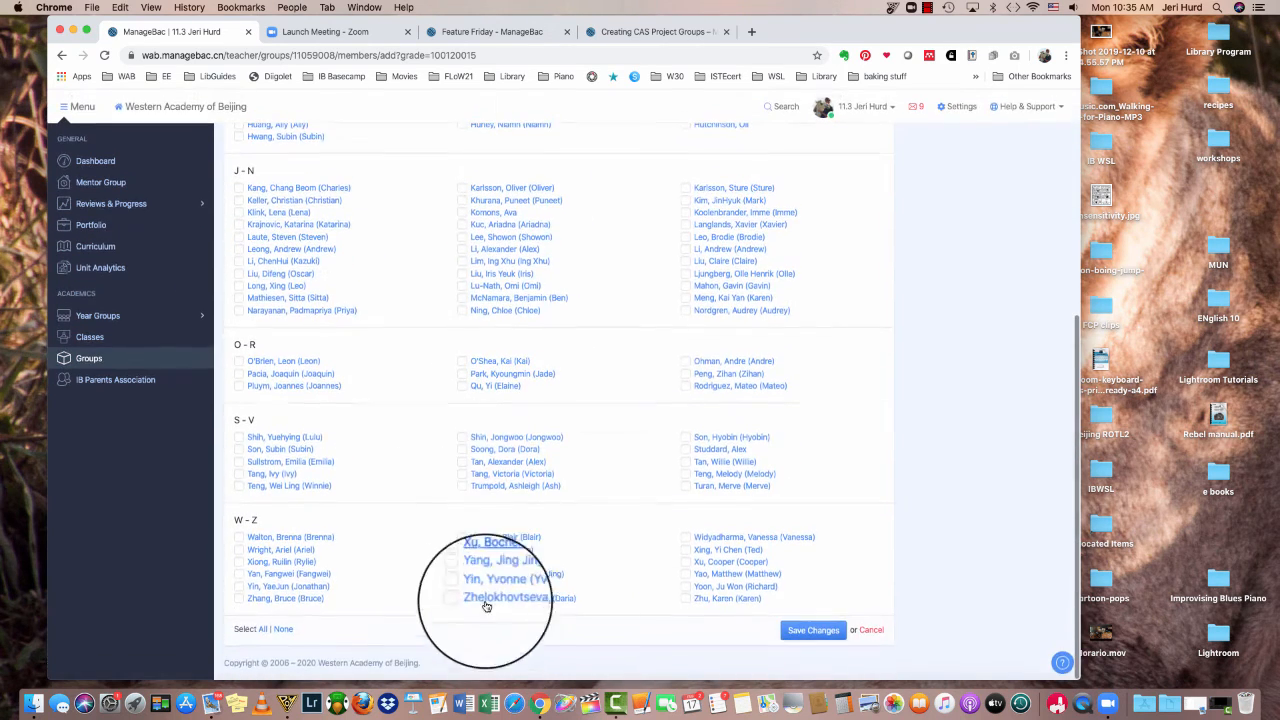
pyautogui.click(462, 575)
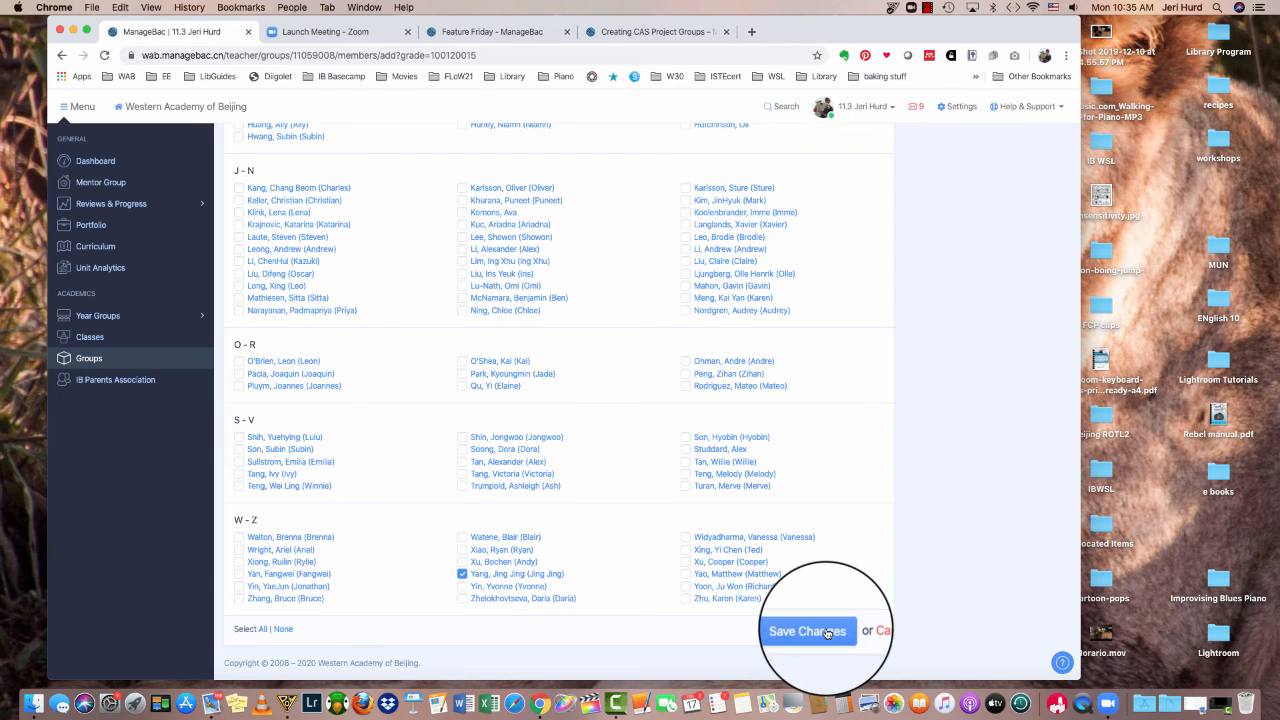
pyautogui.click(827, 632)
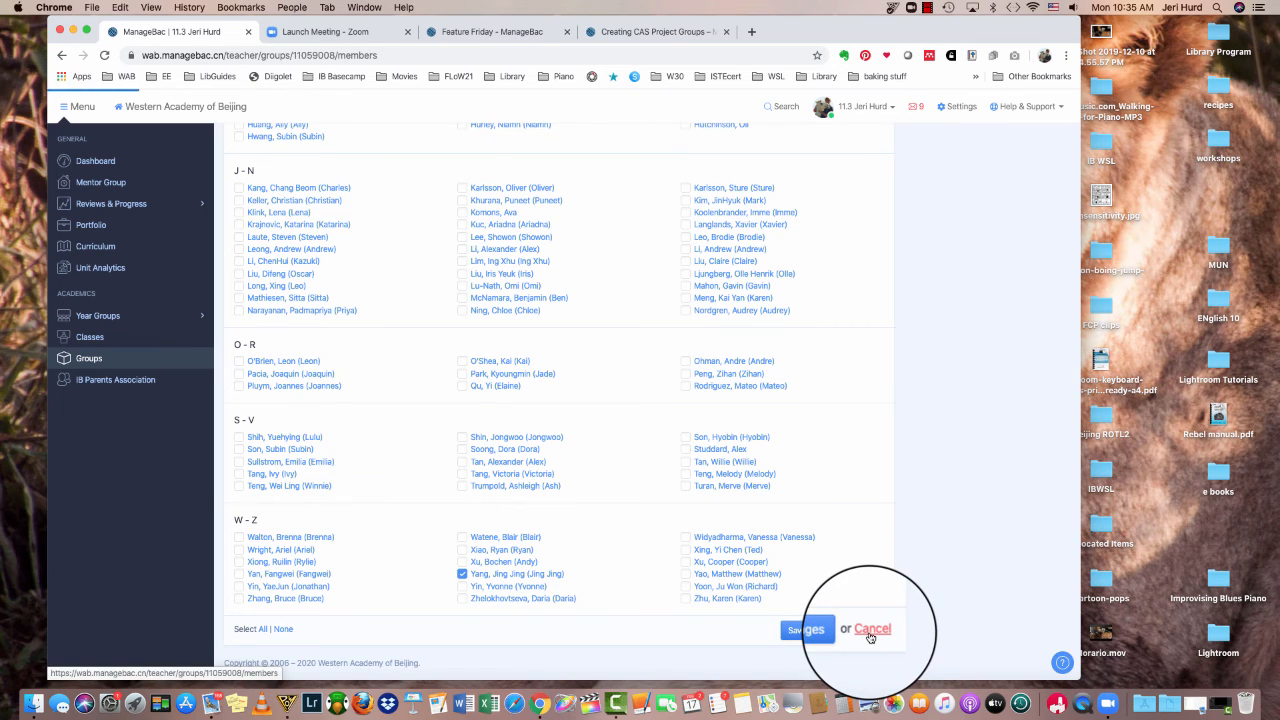
pyautogui.click(870, 632)
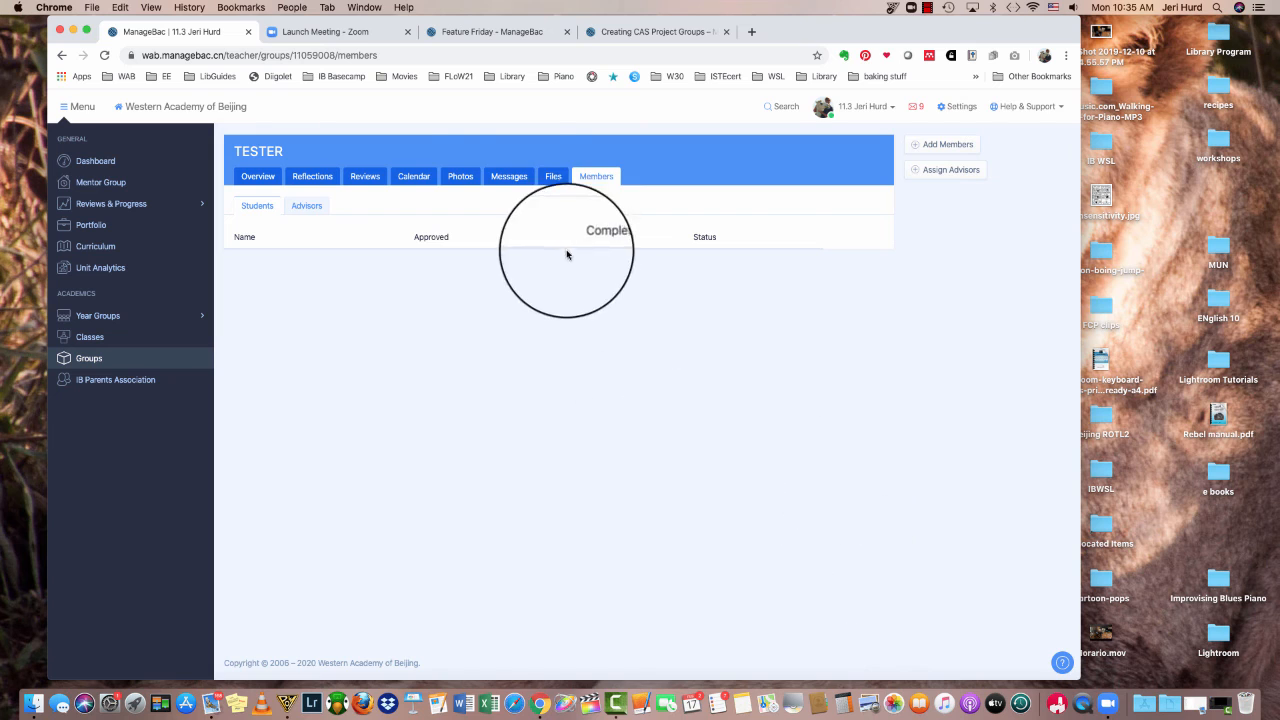
# View the TESTER group's Messages page and its monthly Calendar
pyautogui.click(508, 176)
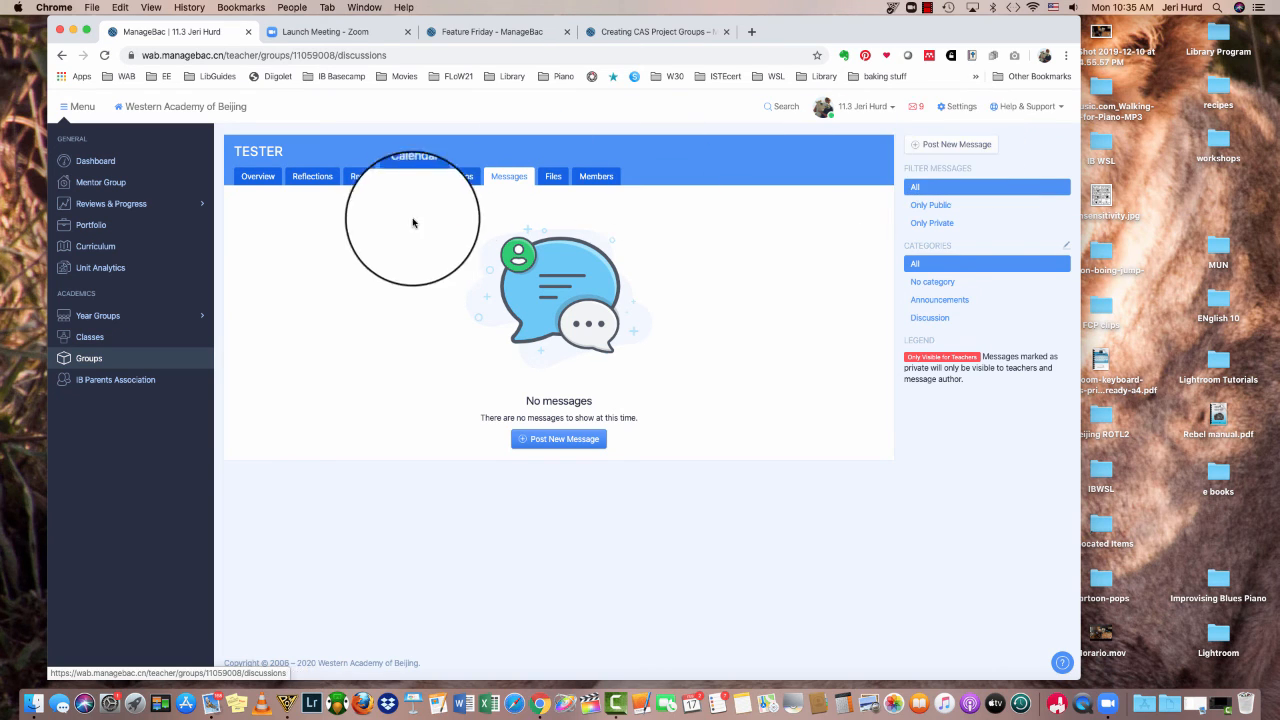
pyautogui.click(420, 180)
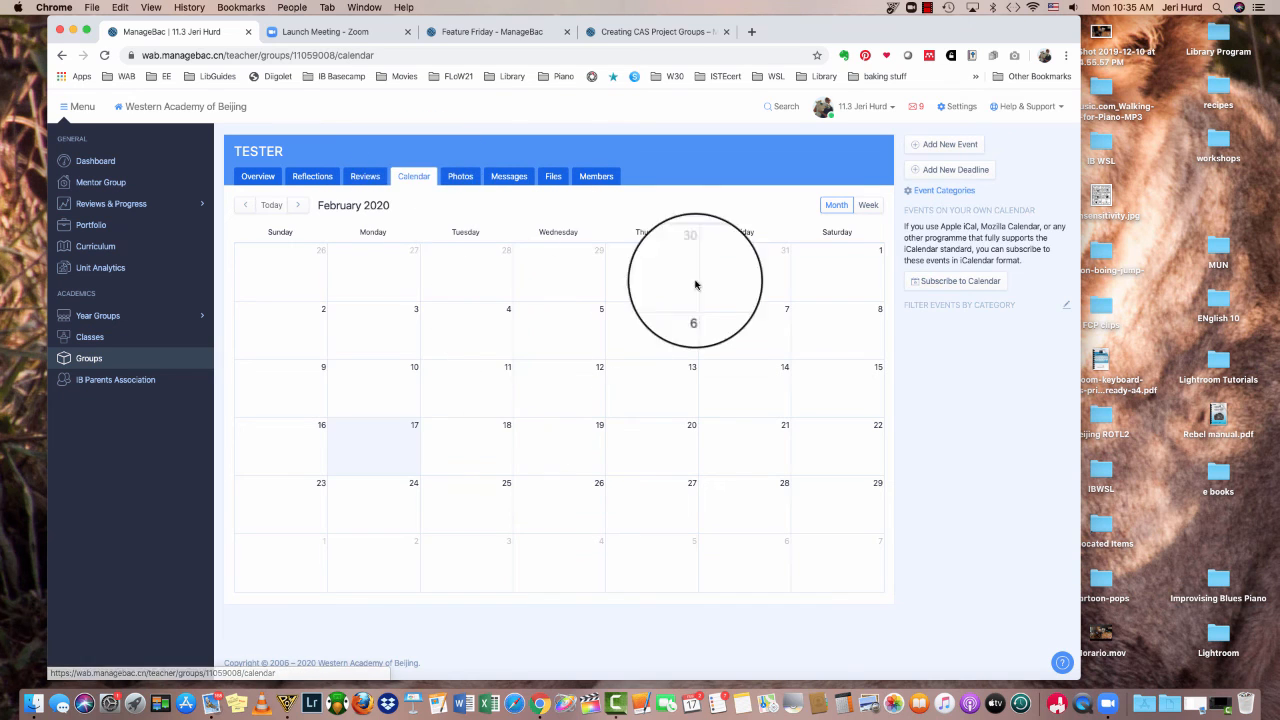